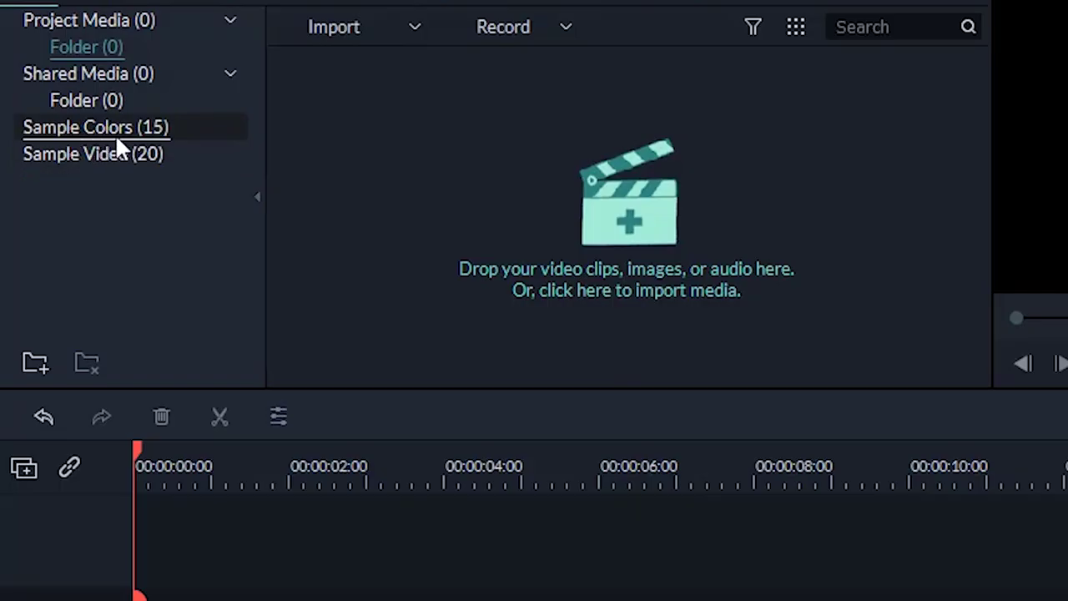
# Place the Green sample colour clip on the timeline and add the Title 29 template above it for editing
pyautogui.click(97, 133)
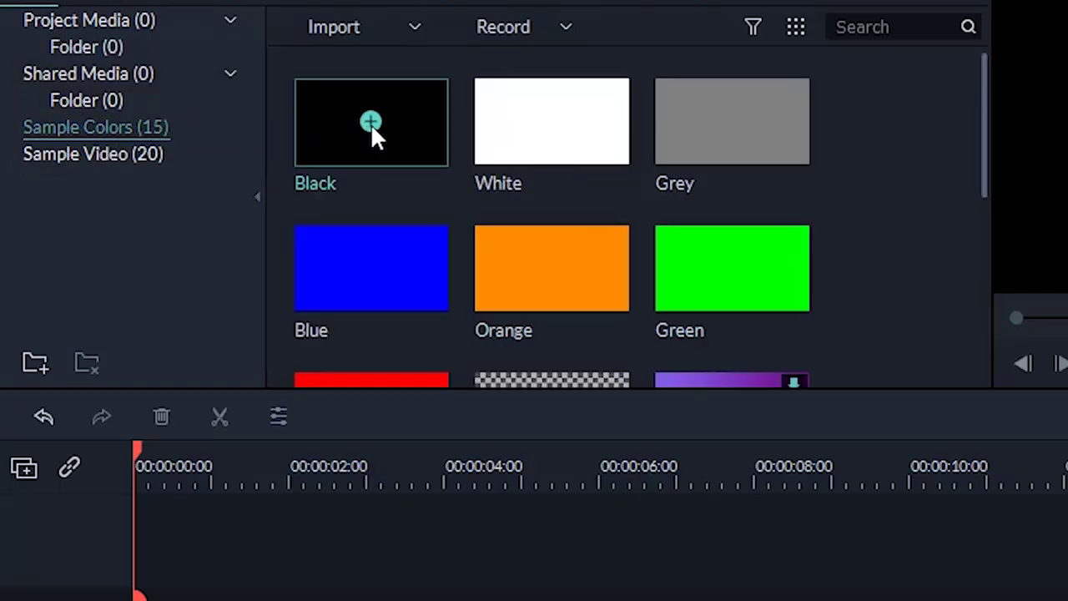
pyautogui.moveTo(755, 267)
pyautogui.mouseDown()
pyautogui.moveTo(302, 445)
pyautogui.moveTo(901, 439)
pyautogui.mouseUp()
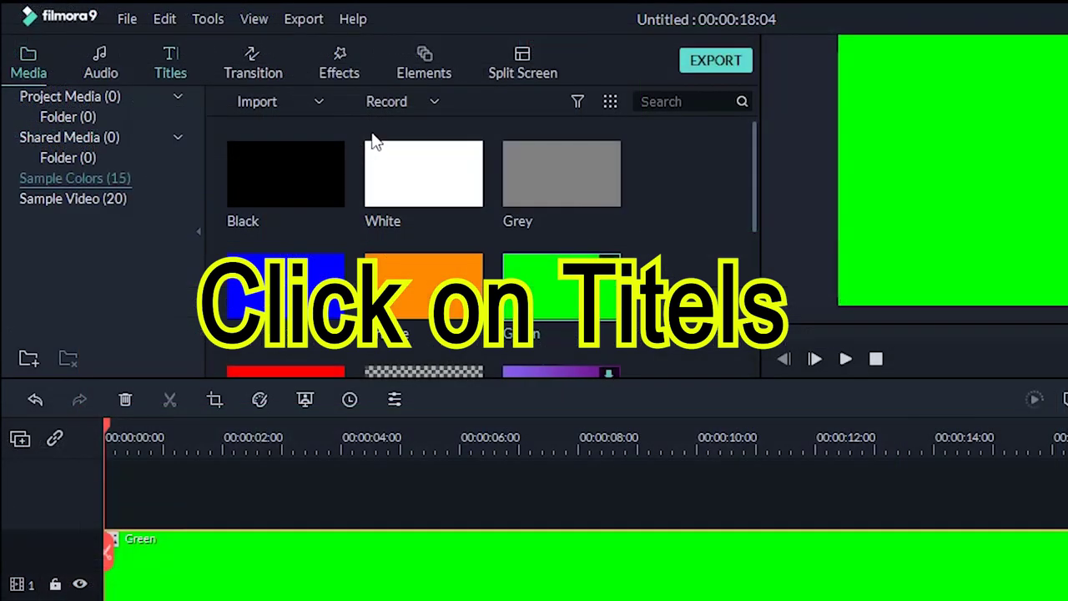
pyautogui.click(122, 41)
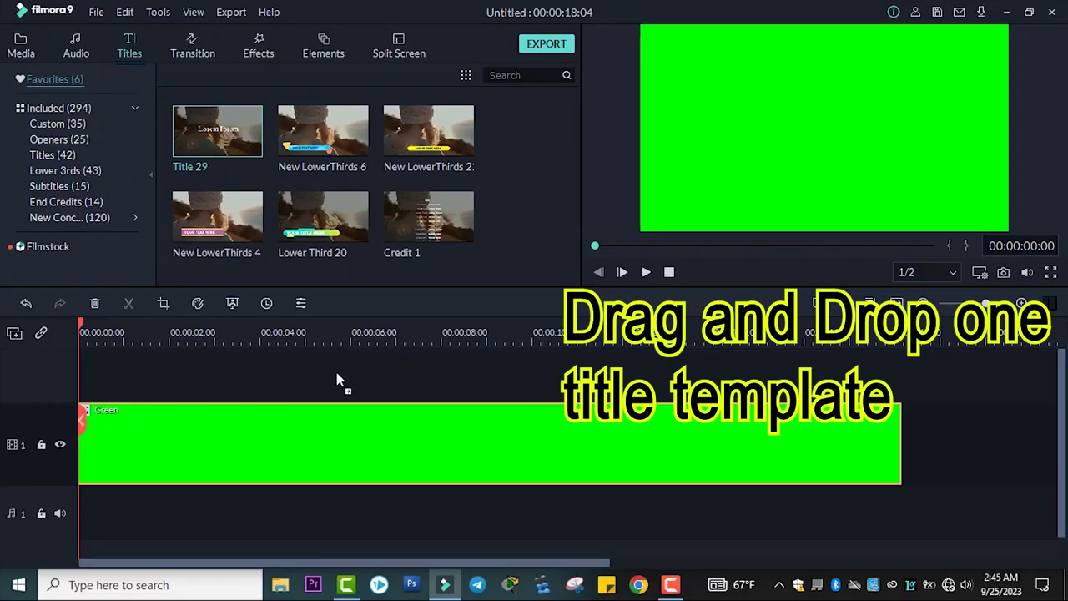
pyautogui.moveTo(208, 124); pyautogui.dragTo(337, 354)
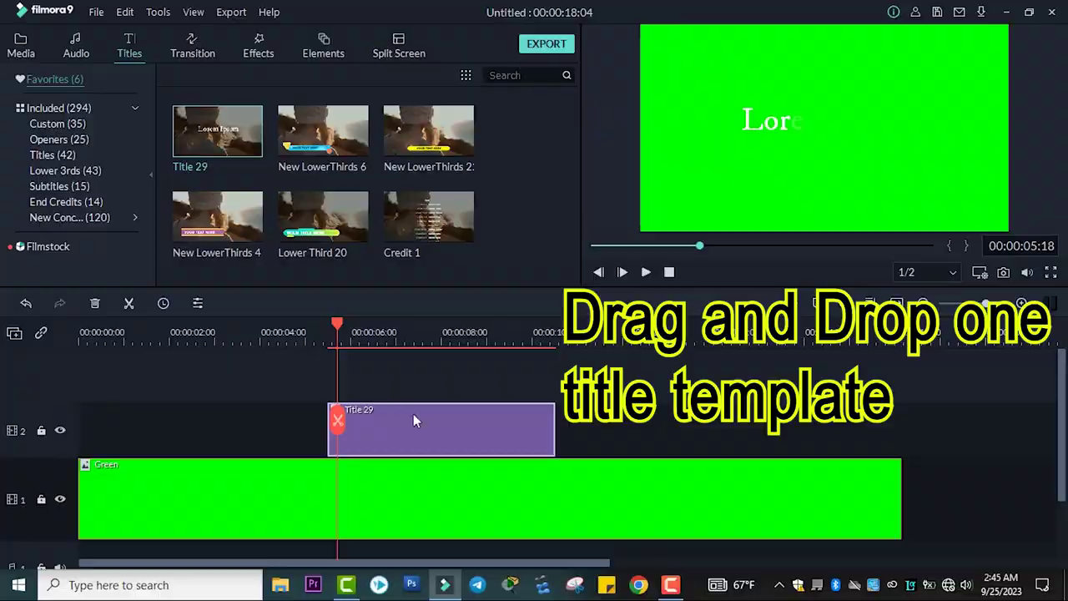
pyautogui.doubleClick(413, 420)
# Add a first orange rounded bar in the advanced editor, resized and moved lower left, with its placeholder text erased
pyautogui.click(328, 259)
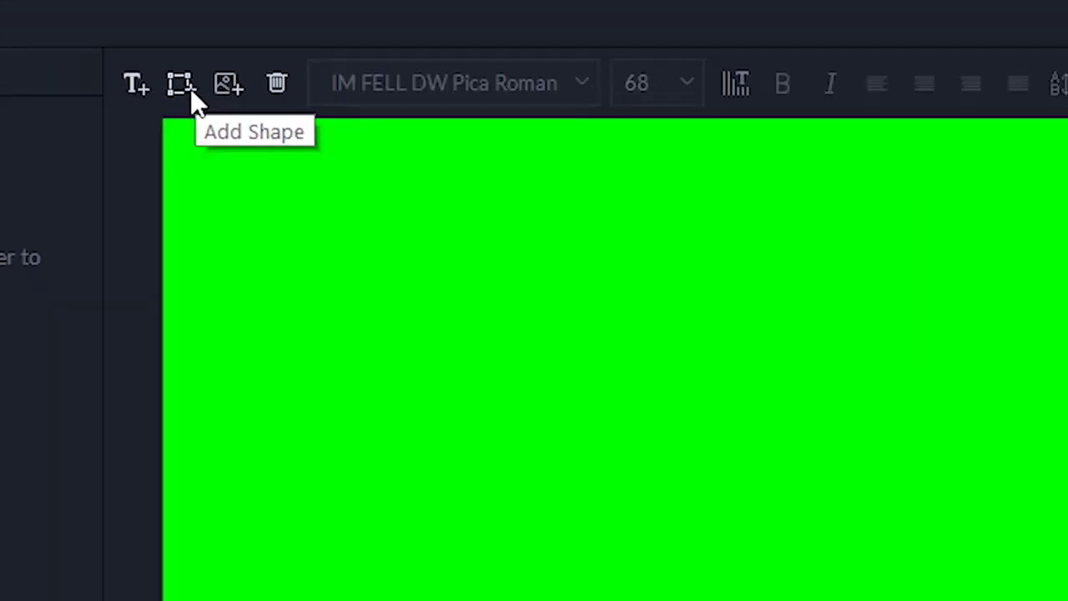
pyautogui.click(375, 56)
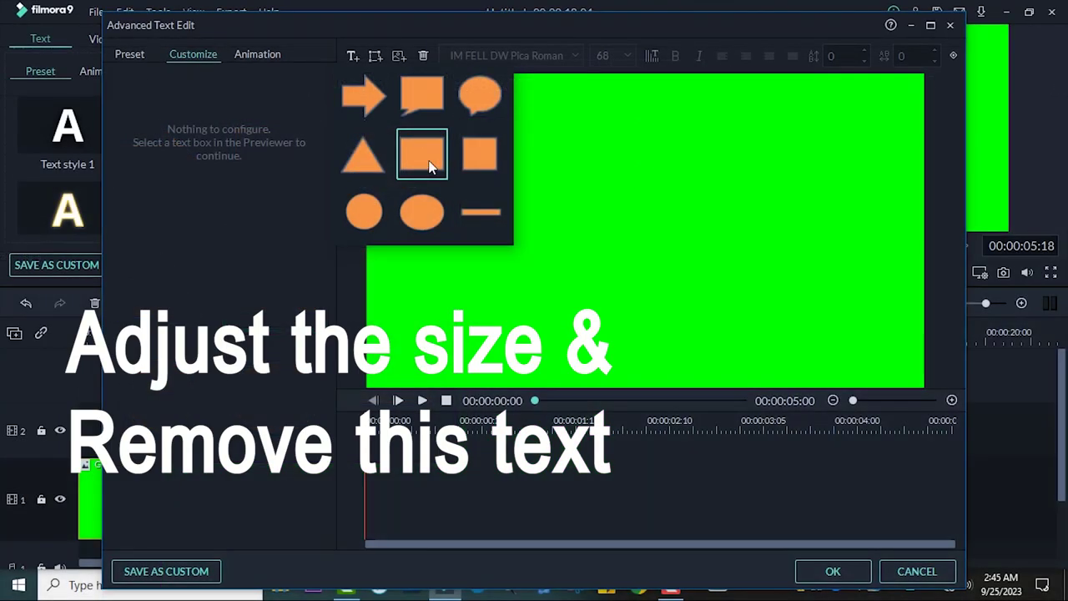
pyautogui.click(426, 158)
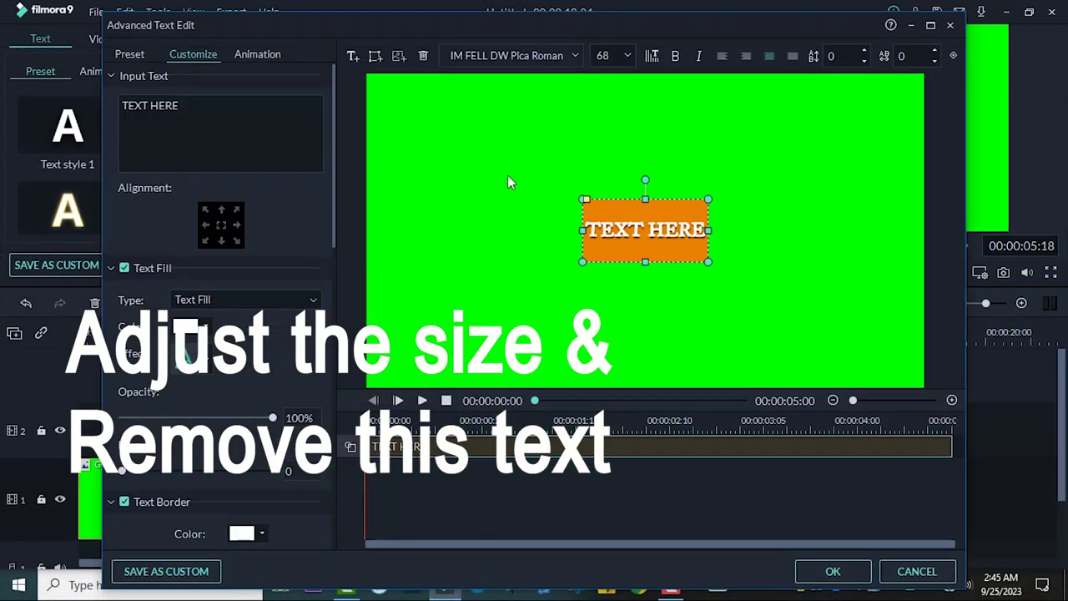
pyautogui.moveTo(580, 230)
pyautogui.mouseDown()
pyautogui.moveTo(475, 229)
pyautogui.moveTo(470, 214)
pyautogui.mouseUp()
pyautogui.moveTo(617, 231); pyautogui.dragTo(572, 284)
pyautogui.press('BackSpace')
pyautogui.press('BackSpace')
pyautogui.press('BackSpace')
pyautogui.press('BackSpace')
pyautogui.click(712, 235)
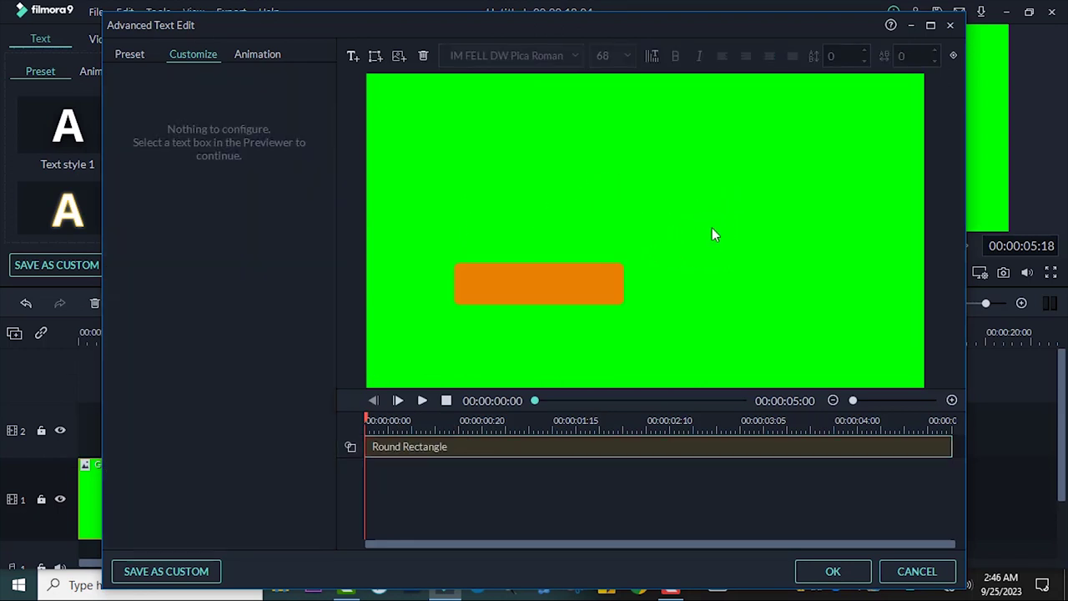
# Add a second orange rounded bar below the first and clear its placeholder text
pyautogui.click(374, 56)
pyautogui.click(353, 56)
pyautogui.moveTo(666, 228); pyautogui.dragTo(571, 320)
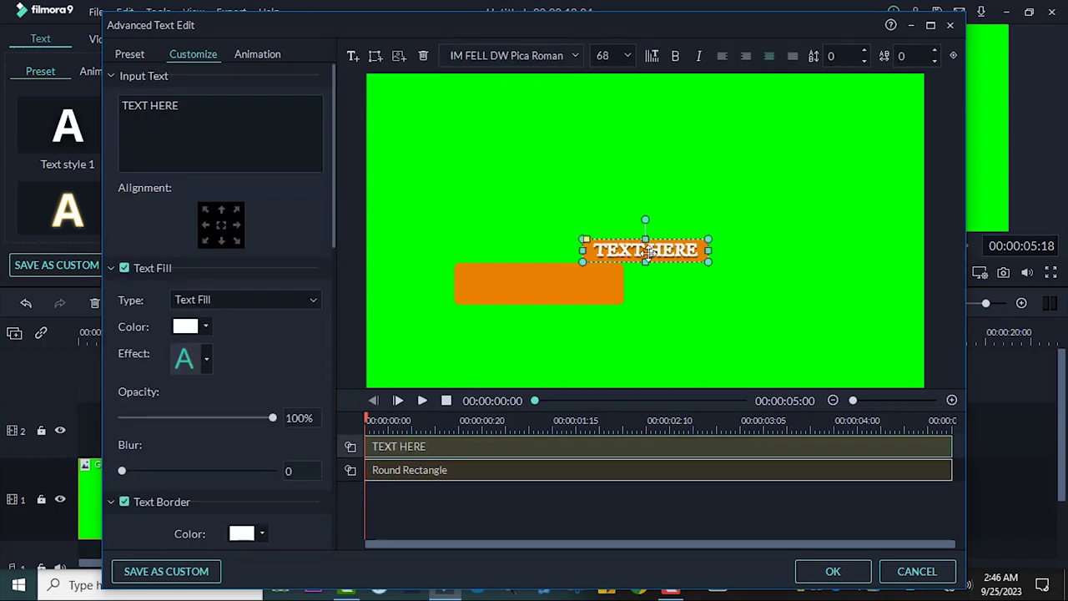
pyautogui.doubleClick(571, 320)
pyautogui.press('BackSpace')
pyautogui.hotkey('ctrl', 'a')
pyautogui.press('BackSpace')
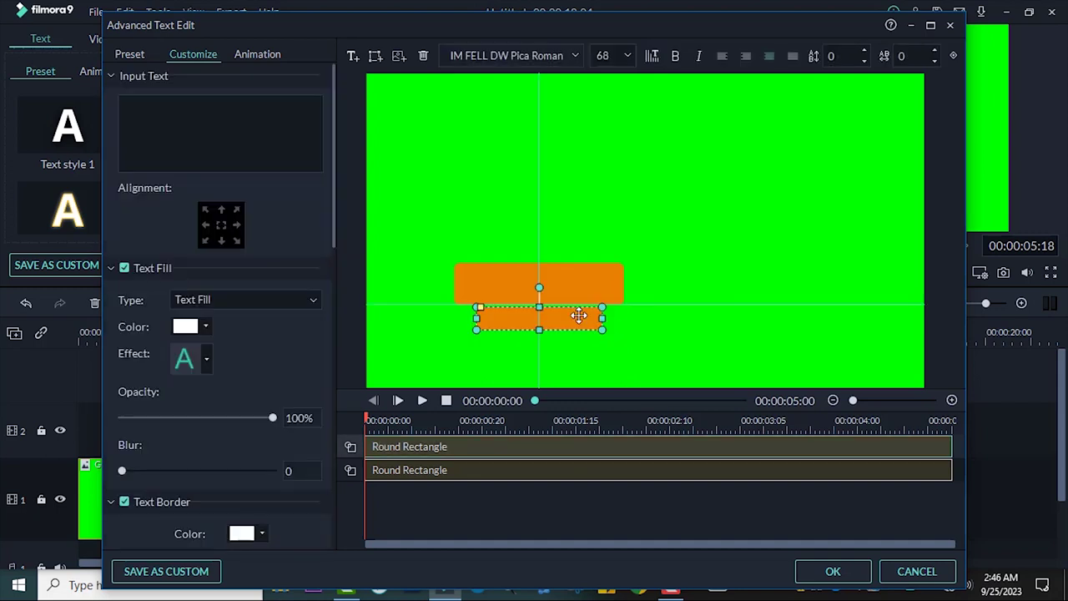
pyautogui.click(535, 351)
# Add an orange square, clear its text and arrange it lower left with the two bars beside it
pyautogui.click(375, 56)
pyautogui.click(420, 151)
pyautogui.doubleClick(641, 228)
pyautogui.press('BackSpace')
pyautogui.hotkey('ctrl', 'a')
pyautogui.press('BackSpace')
pyautogui.click(657, 189)
pyautogui.moveTo(641, 219); pyautogui.dragTo(445, 292)
pyautogui.click(538, 305)
pyautogui.moveTo(538, 306); pyautogui.dragTo(556, 326)
pyautogui.moveTo(576, 286); pyautogui.dragTo(598, 307)
pyautogui.click(510, 338)
pyautogui.click(444, 281)
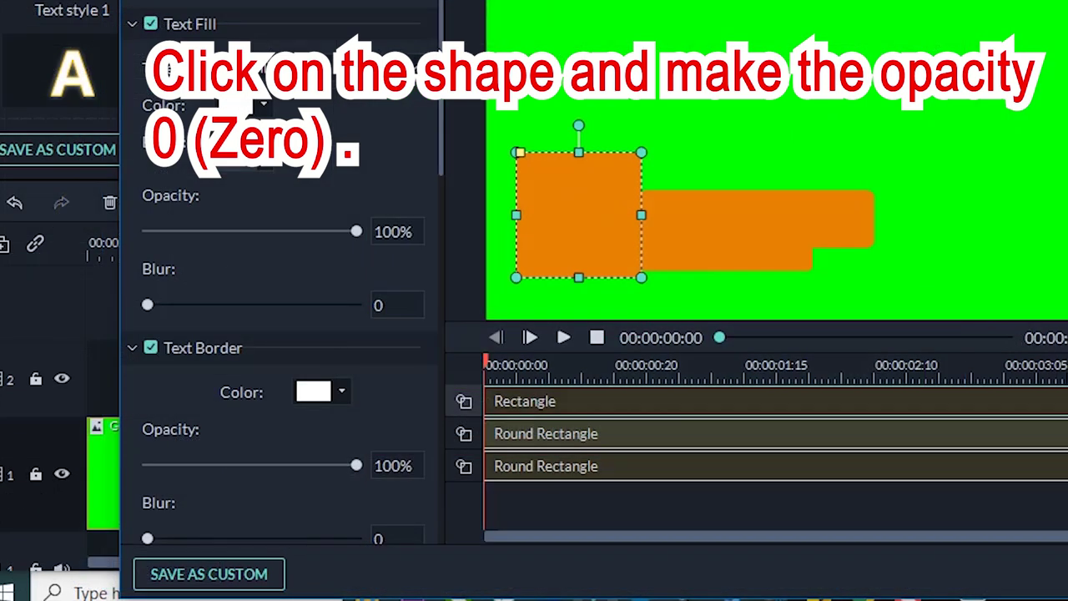
# Make the square hollow with 0% Shape Fill opacity and a white border of size 10
pyautogui.moveTo(439, 150); pyautogui.dragTo(418, 375)
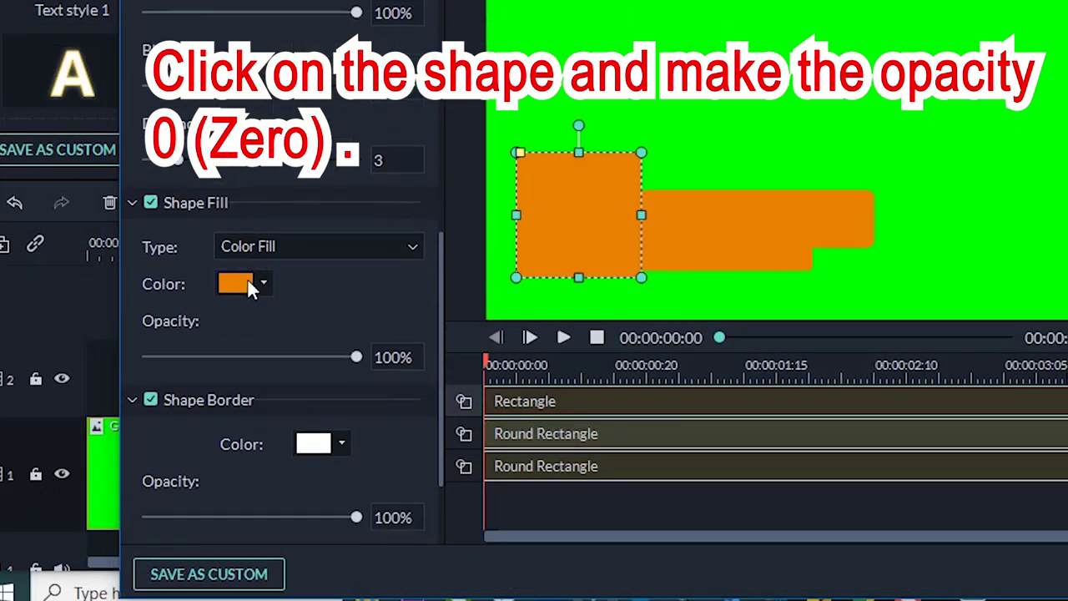
pyautogui.scroll(-3, 412, 358)
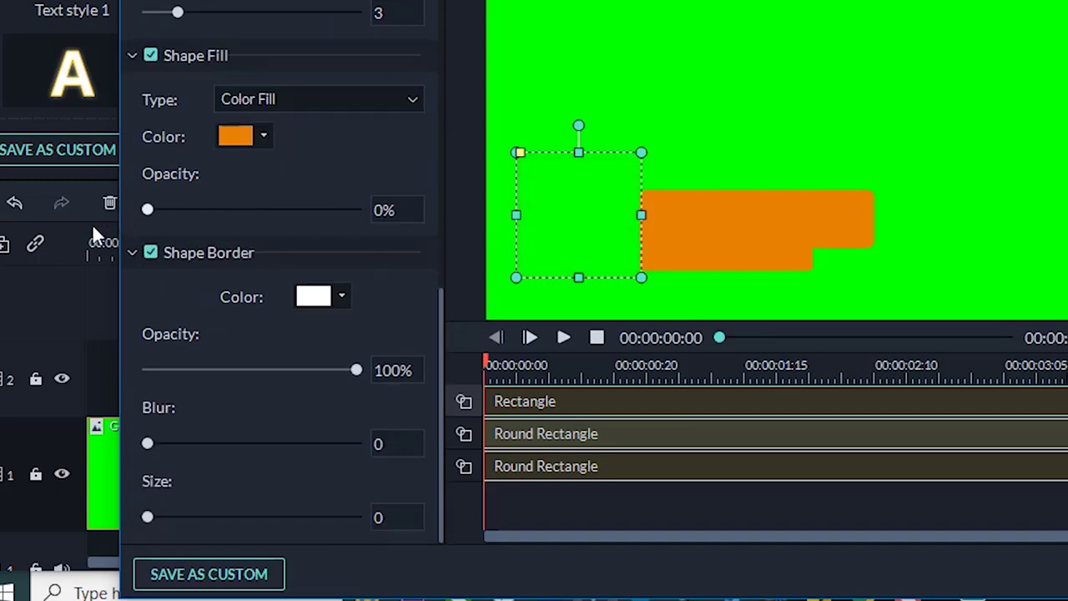
pyautogui.moveTo(145, 518); pyautogui.dragTo(190, 518)
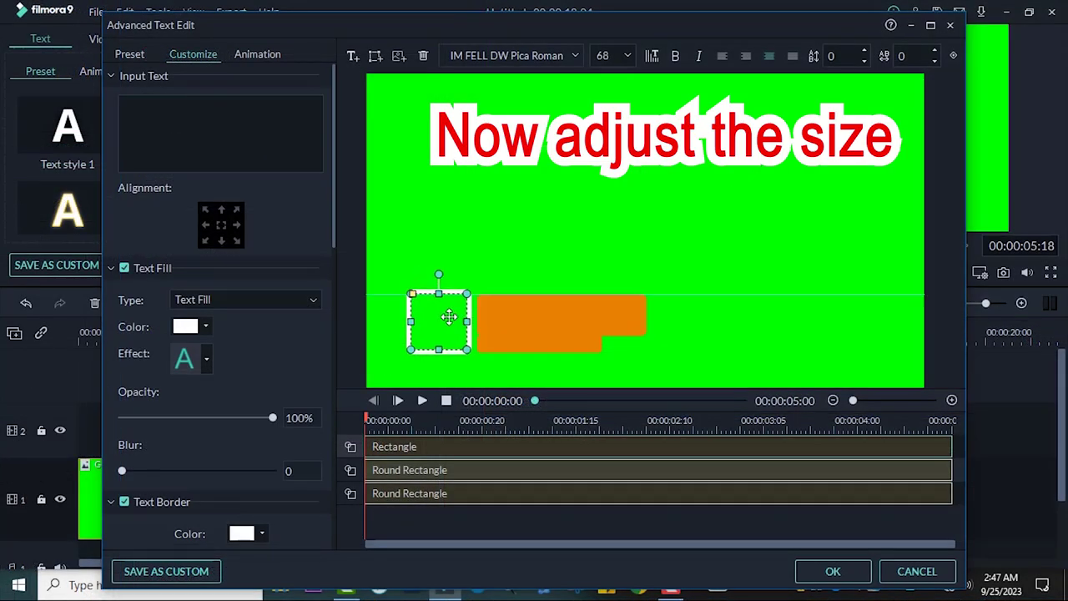
# Shift the square slightly right and resize the two orange bars to sit beside it
pyautogui.moveTo(447, 317); pyautogui.dragTo(463, 315)
pyautogui.click(547, 308)
pyautogui.moveTo(561, 336)
pyautogui.mouseDown()
pyautogui.moveTo(561, 324)
pyautogui.moveTo(609, 341)
pyautogui.mouseUp()
pyautogui.click(550, 346)
pyautogui.click(562, 309)
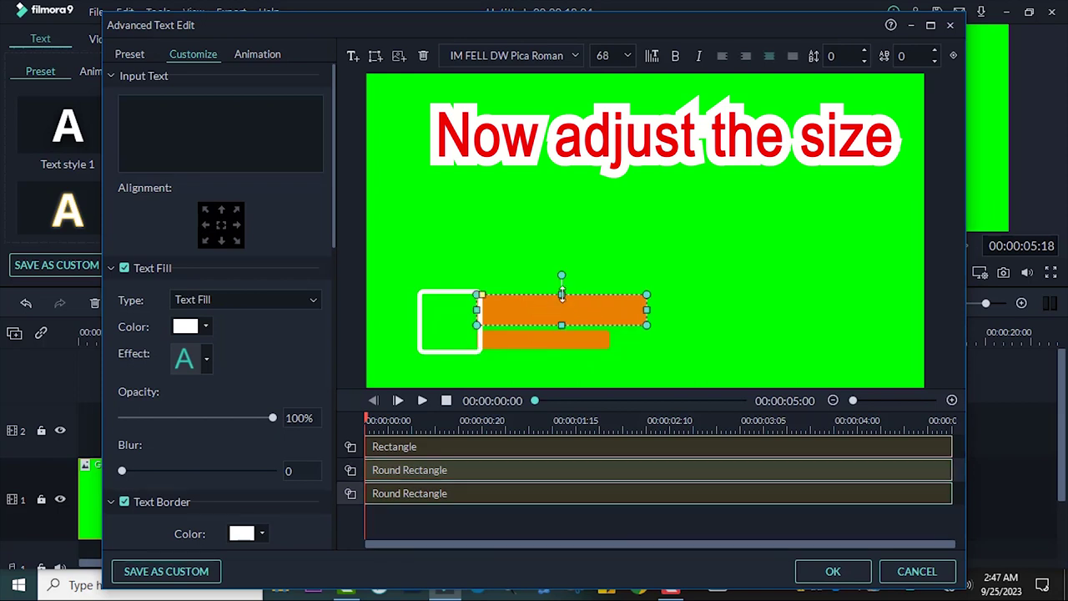
pyautogui.click(573, 336)
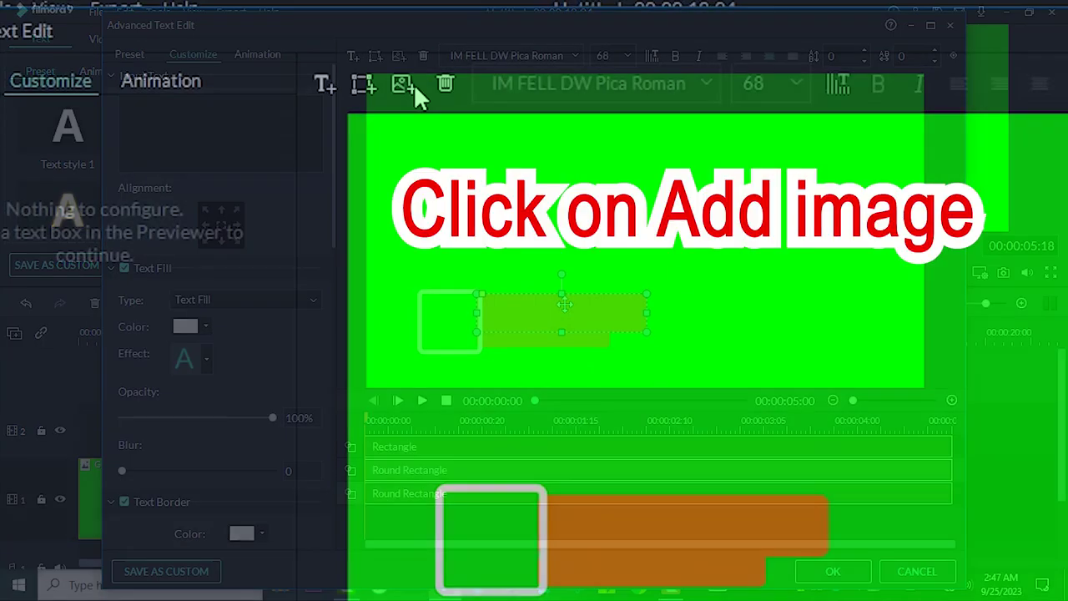
# Insert YouTube.png from the Socail Media Icons folder and size it to fit inside the white square
pyautogui.click(399, 55)
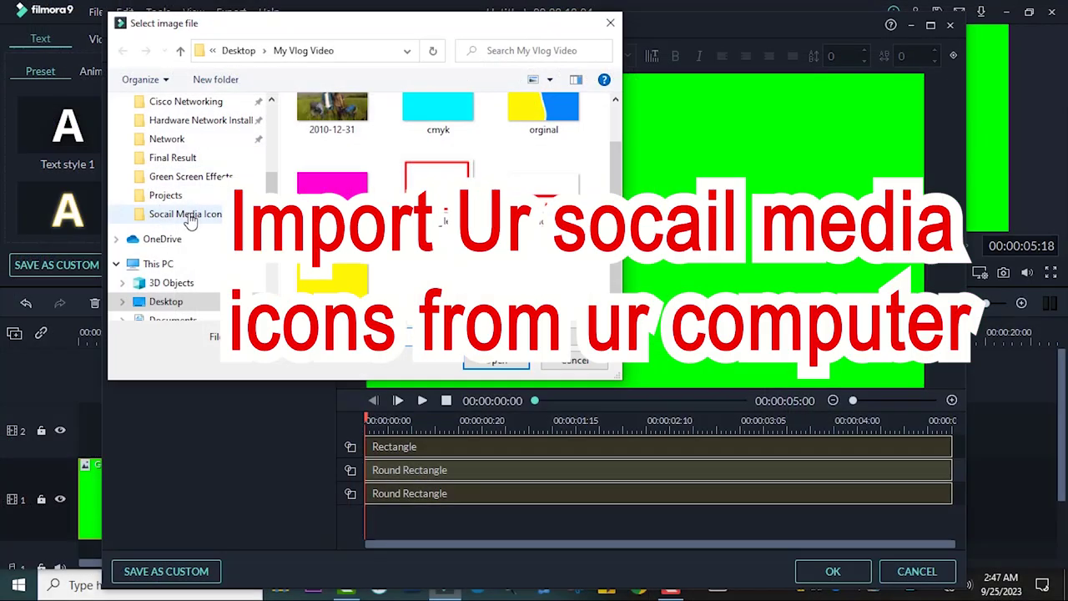
pyautogui.click(185, 214)
pyautogui.scroll(-3, 372, 267)
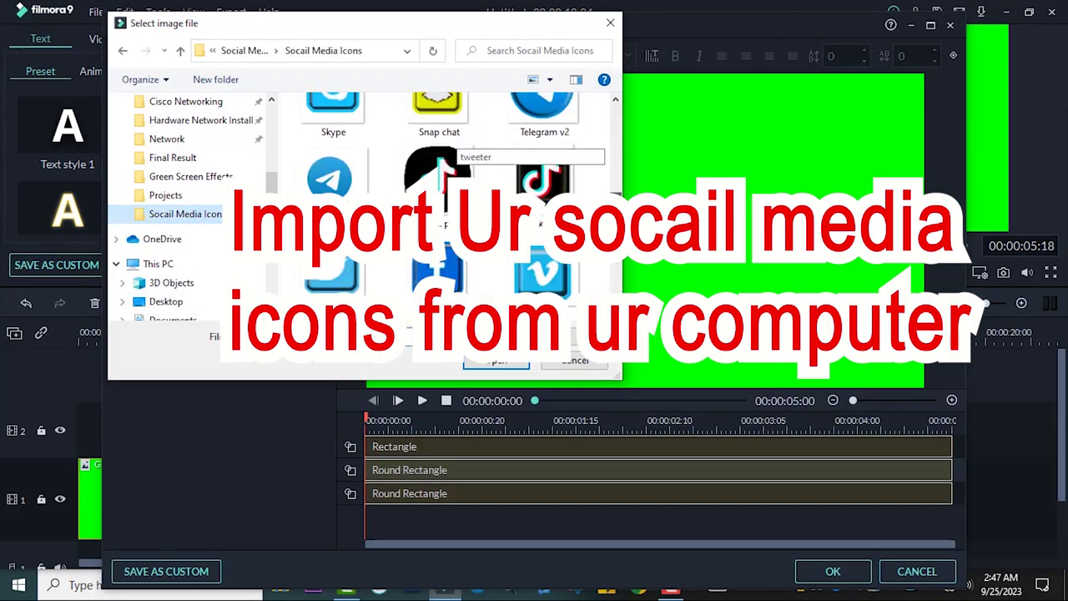
pyautogui.scroll(-2, 371, 267)
pyautogui.doubleClick(371, 267)
pyautogui.moveTo(780, 75)
pyautogui.mouseDown()
pyautogui.moveTo(648, 250)
pyautogui.moveTo(449, 293)
pyautogui.mouseUp()
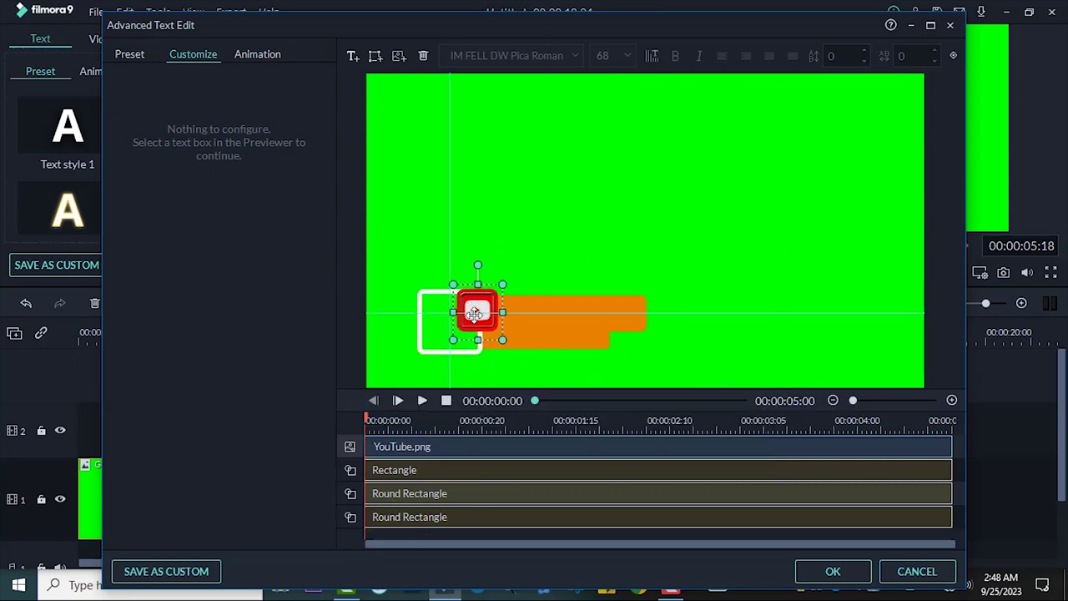
pyautogui.moveTo(427, 324); pyautogui.dragTo(422, 322)
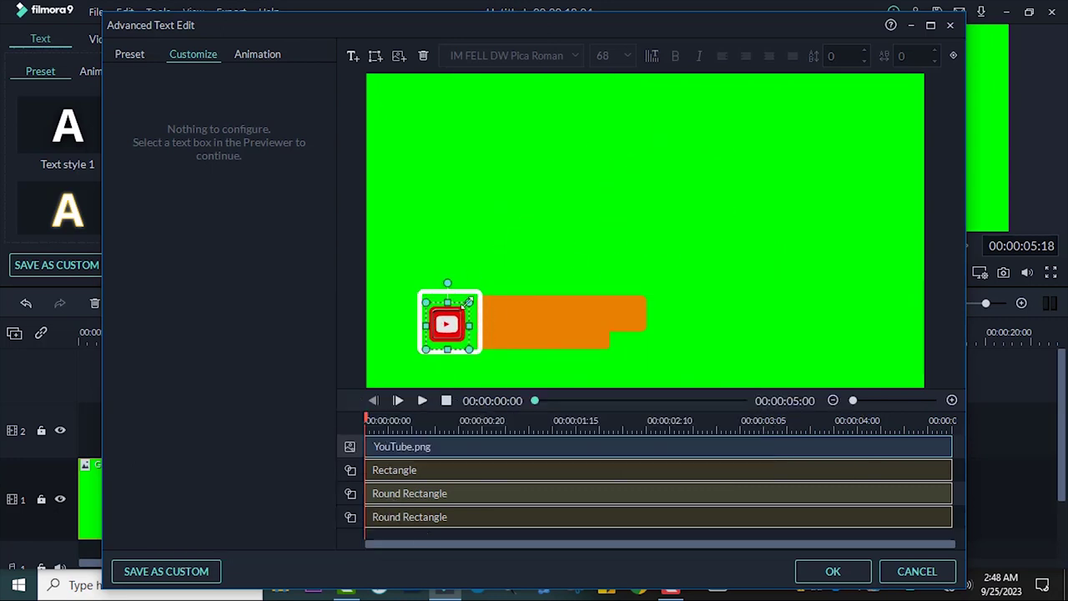
# Set the upper bar's Shape Fill colour to pure red
pyautogui.click(559, 312)
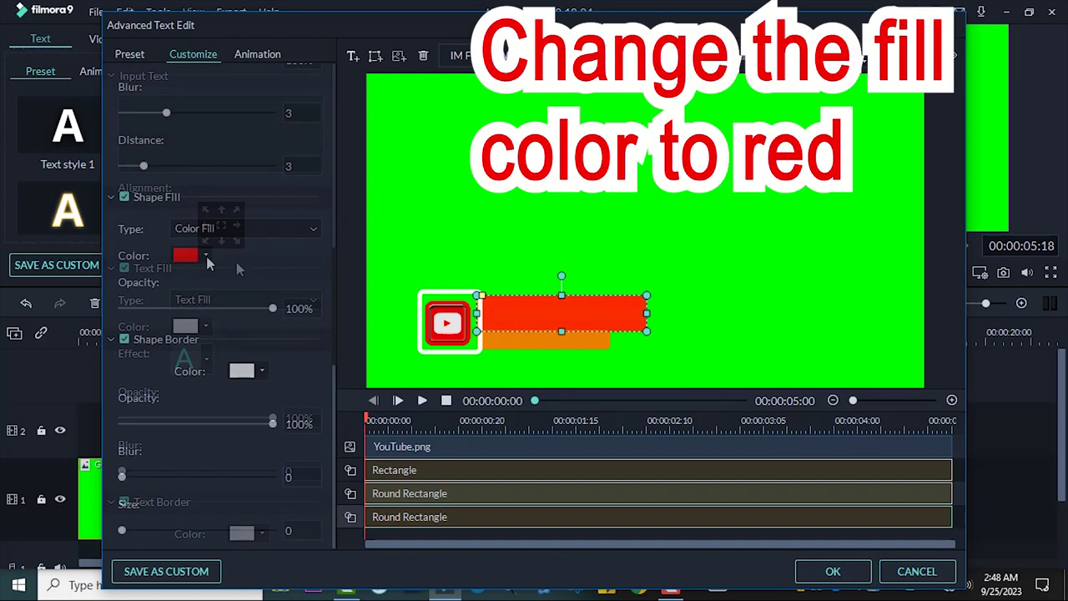
pyautogui.click(205, 256)
pyautogui.click(204, 340)
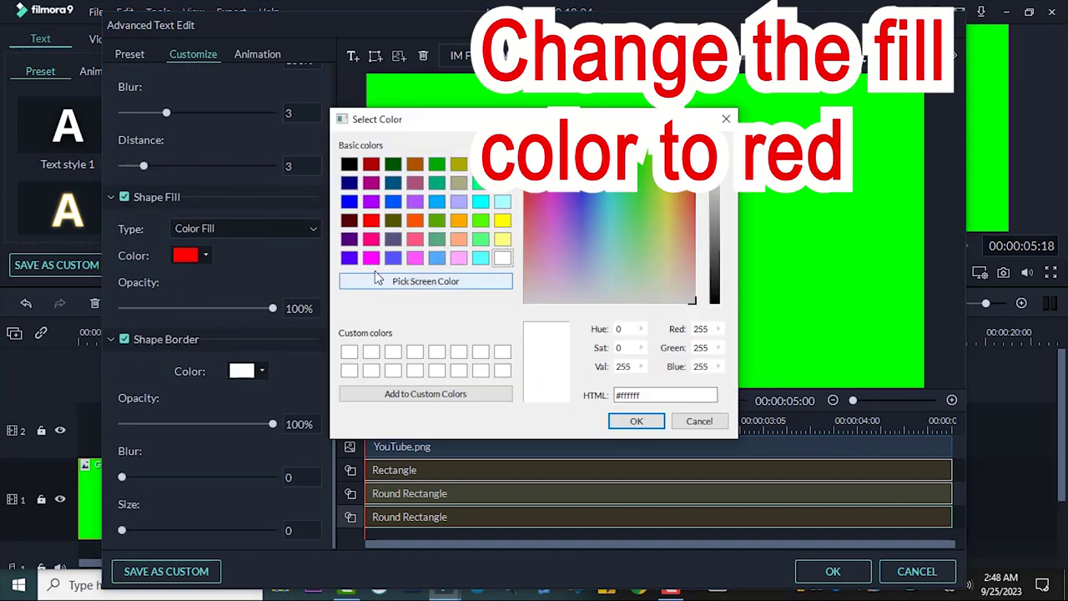
pyautogui.click(374, 222)
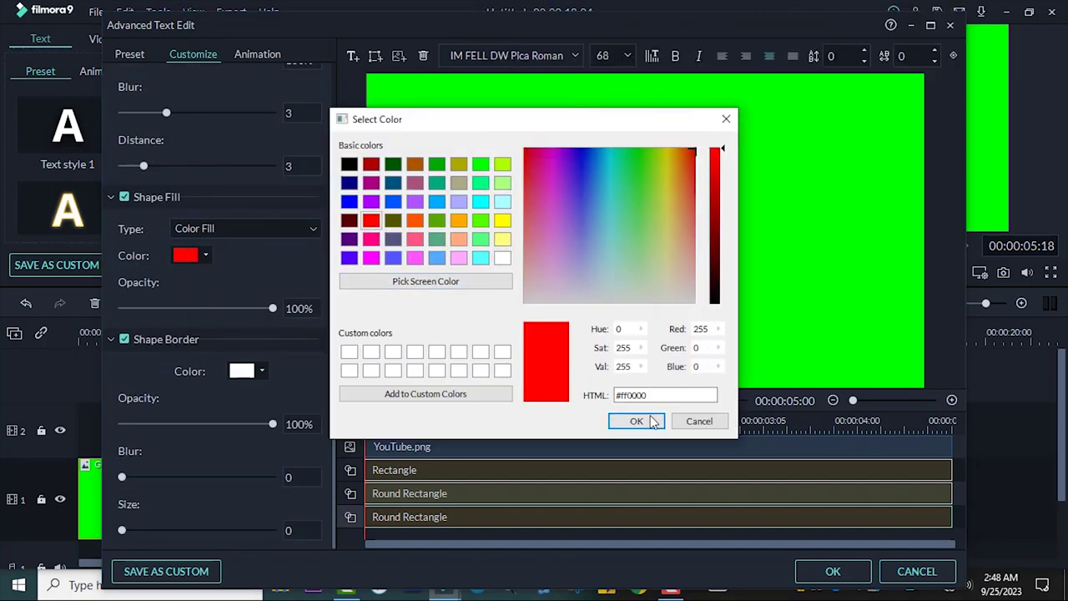
pyautogui.click(636, 421)
# Switch the lower bar to a gradient fill running from red to dark red #aa0000
pyautogui.click(251, 228)
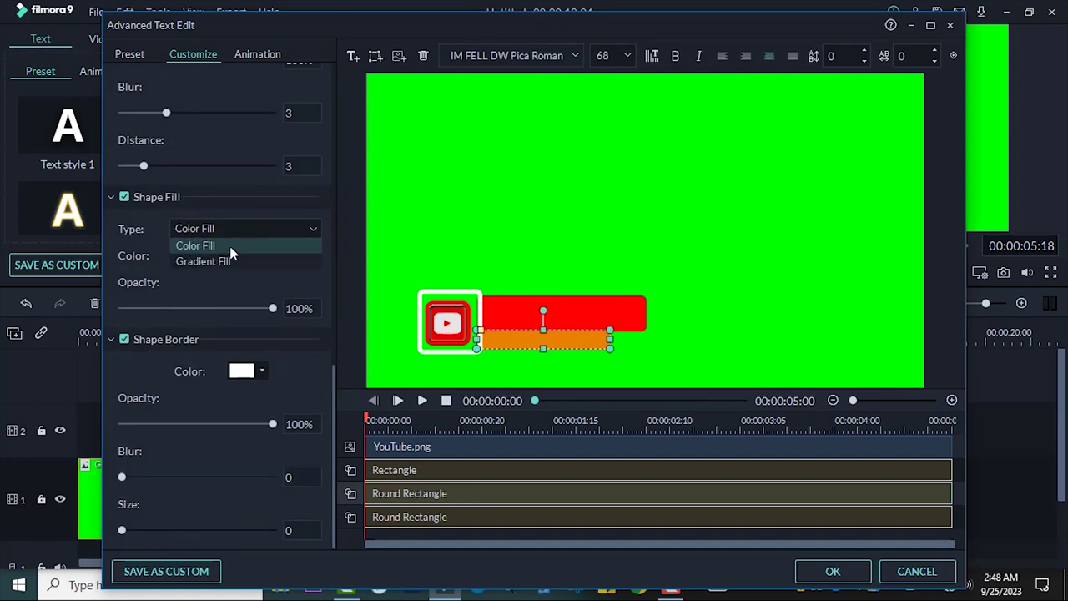
pyautogui.click(209, 260)
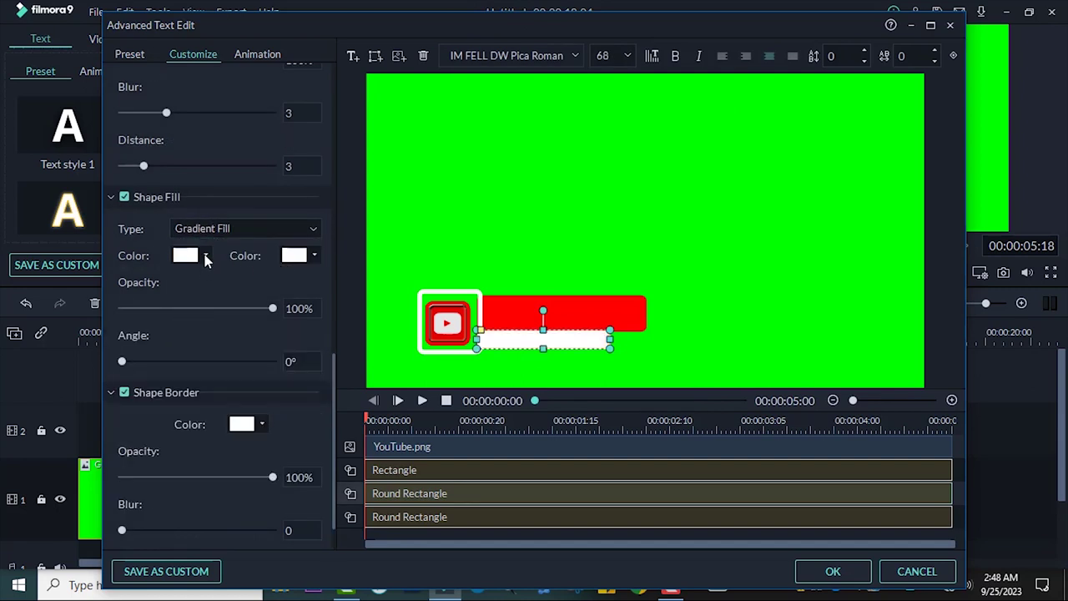
pyautogui.click(206, 257)
pyautogui.click(191, 339)
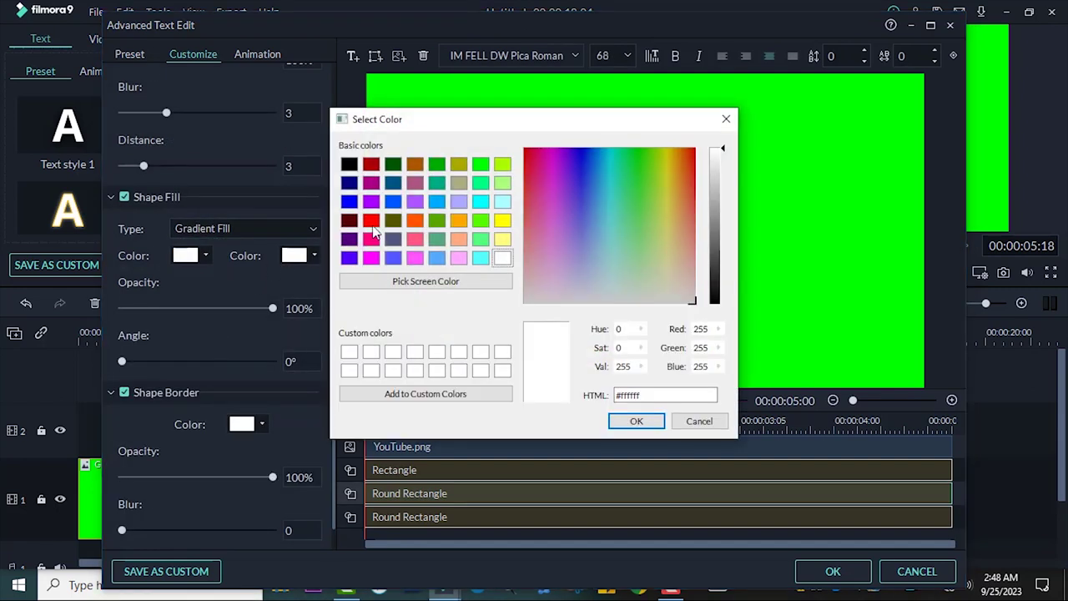
pyautogui.click(372, 221)
pyautogui.click(637, 421)
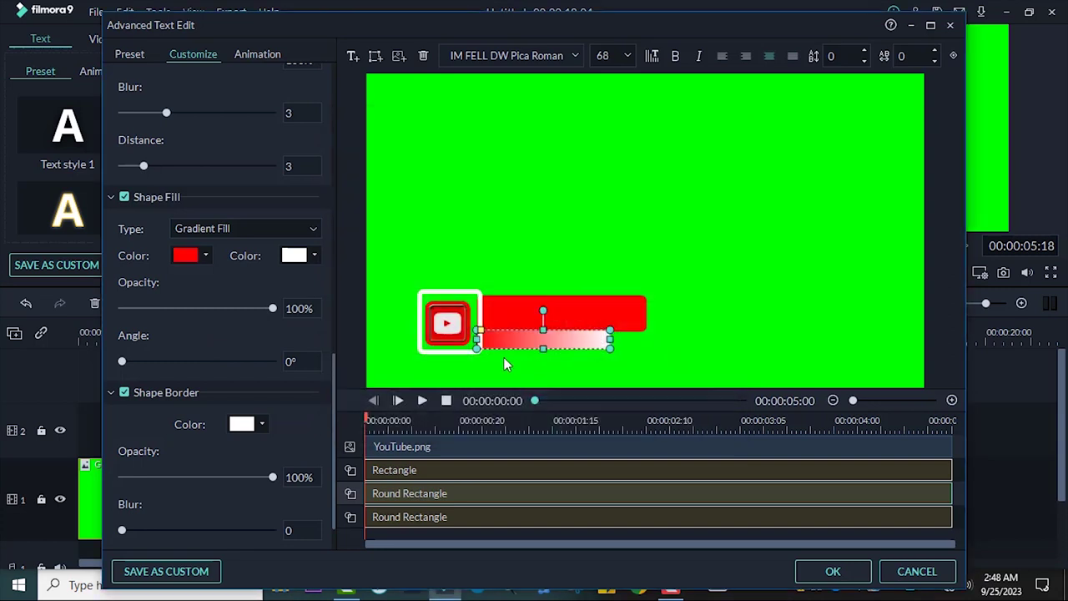
pyautogui.click(314, 256)
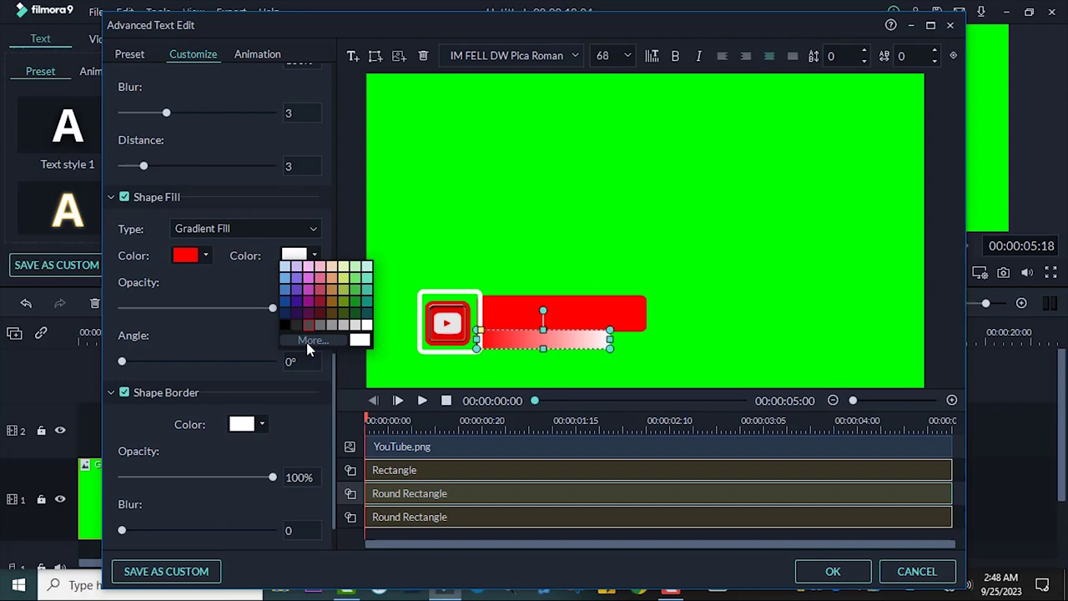
pyautogui.click(310, 342)
pyautogui.click(371, 166)
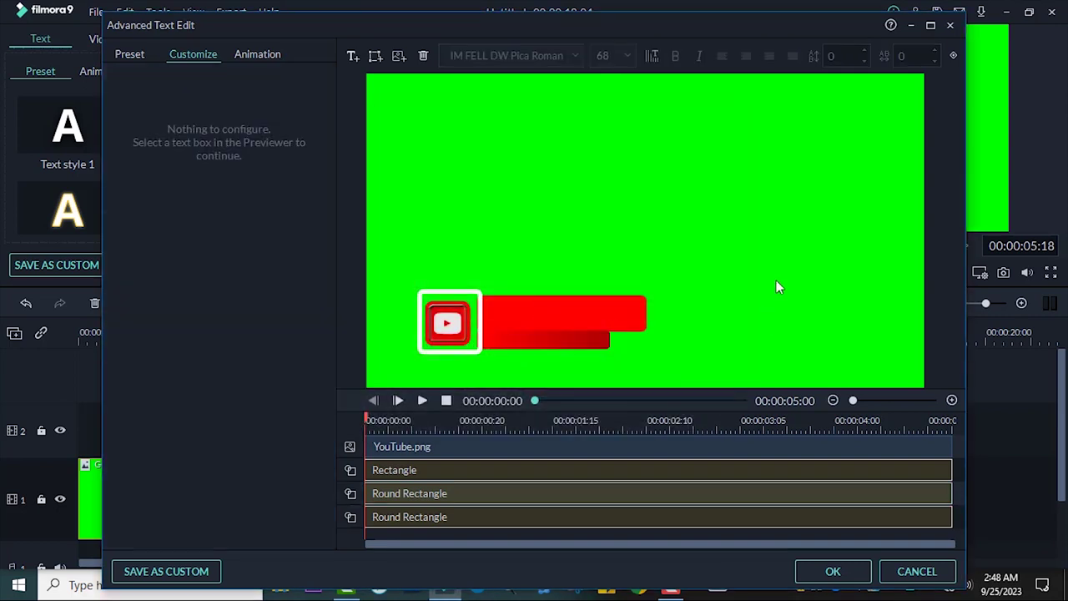
# Change the lower bar's first gradient colour to a dark red swatch
pyautogui.click(567, 345)
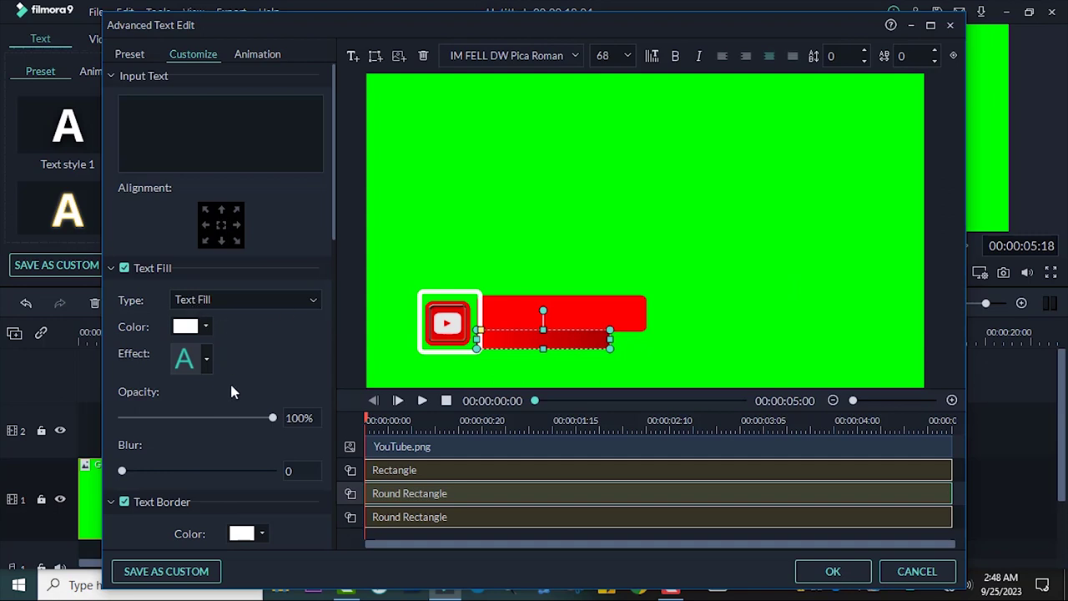
pyautogui.scroll(-5, 238, 401)
pyautogui.scroll(-6, 250, 376)
pyautogui.scroll(-4, 234, 351)
pyautogui.click(207, 293)
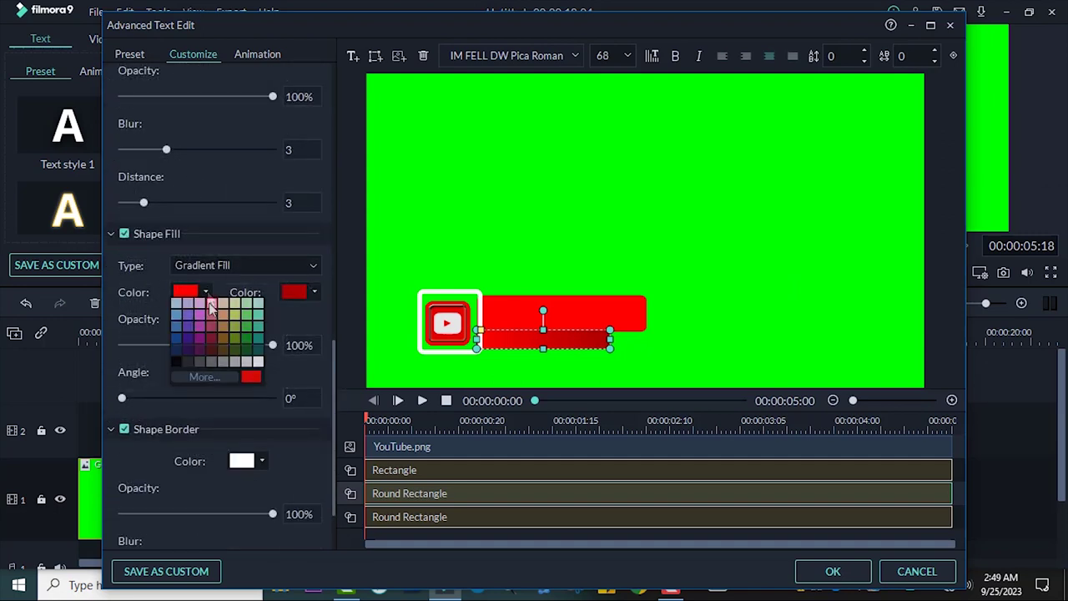
pyautogui.click(205, 376)
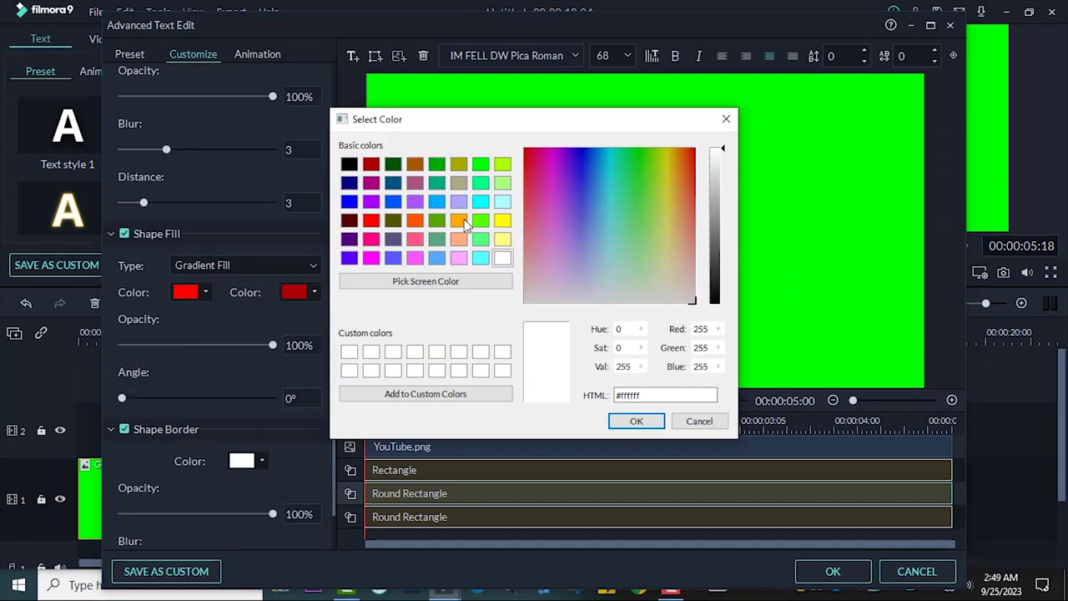
pyautogui.click(349, 219)
pyautogui.click(636, 421)
pyautogui.click(762, 287)
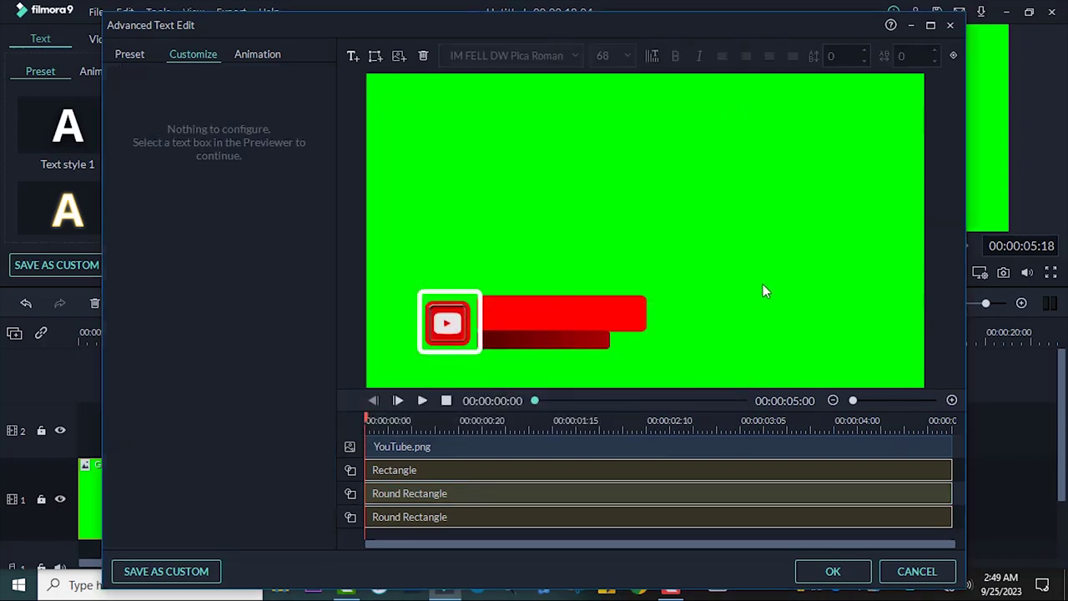
# Add a 'Subscribe Now' text box and position it on the dark red bar
pyautogui.click(422, 402)
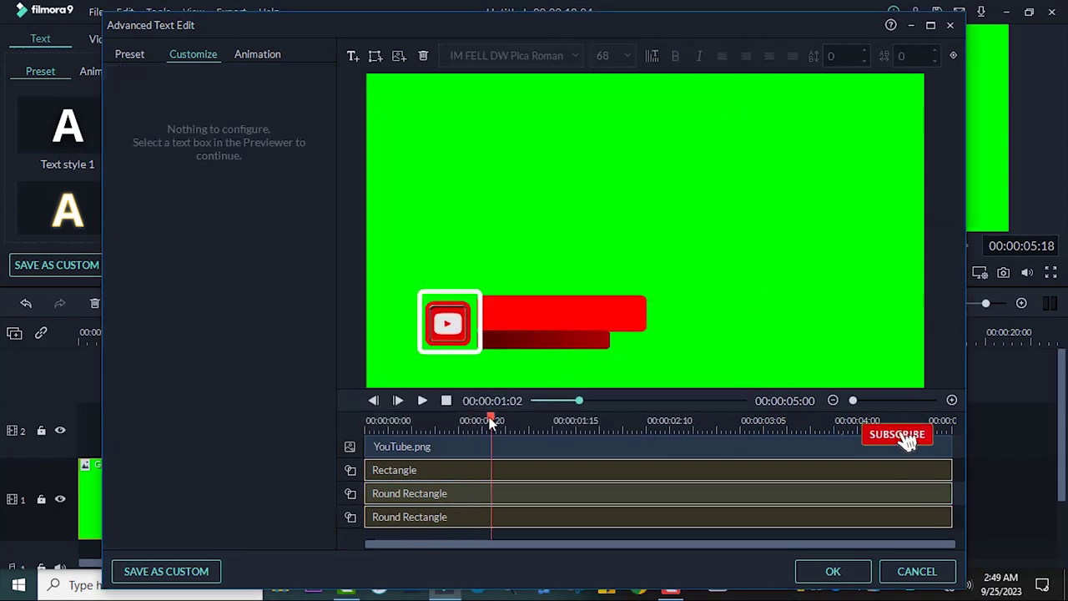
pyautogui.click(353, 56)
pyautogui.write('Subscribe Now')
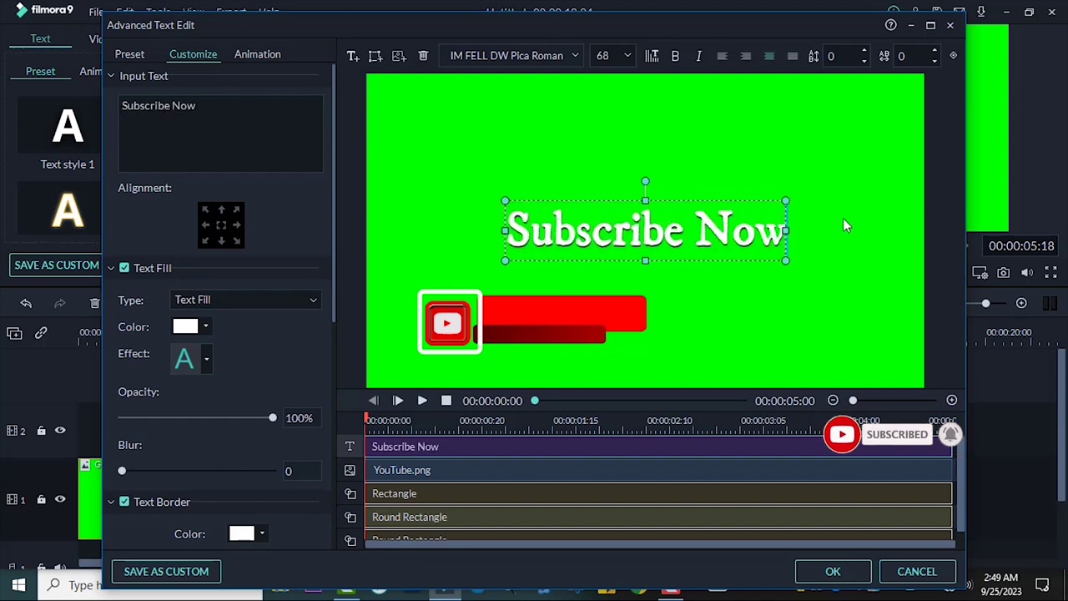
pyautogui.moveTo(682, 231); pyautogui.dragTo(582, 333)
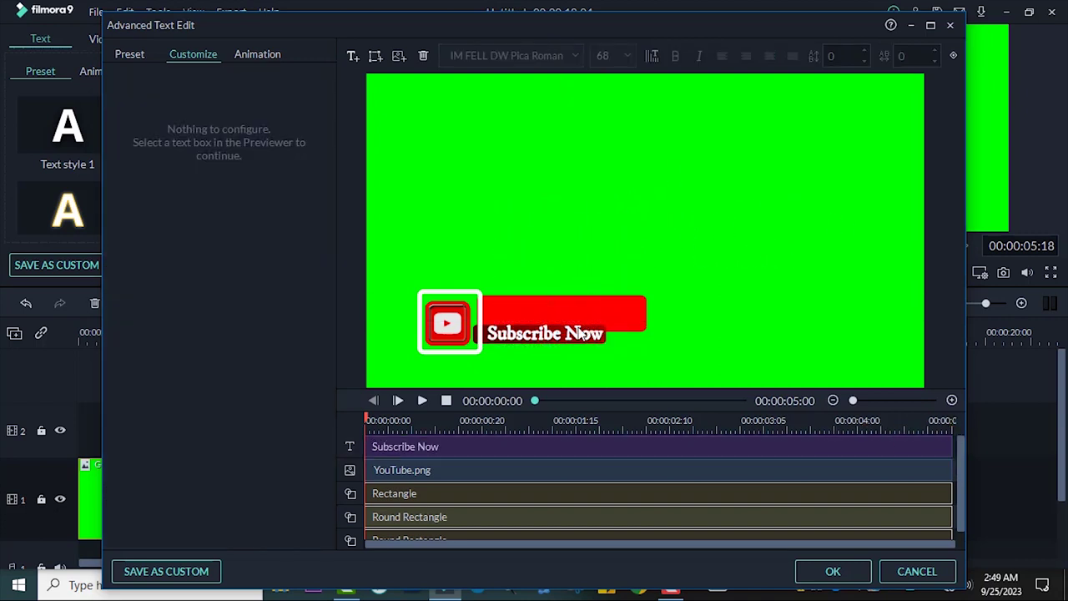
pyautogui.hotkey('ctrl', 'z')
pyautogui.click(544, 335)
pyautogui.click(655, 299)
pyautogui.click(563, 310)
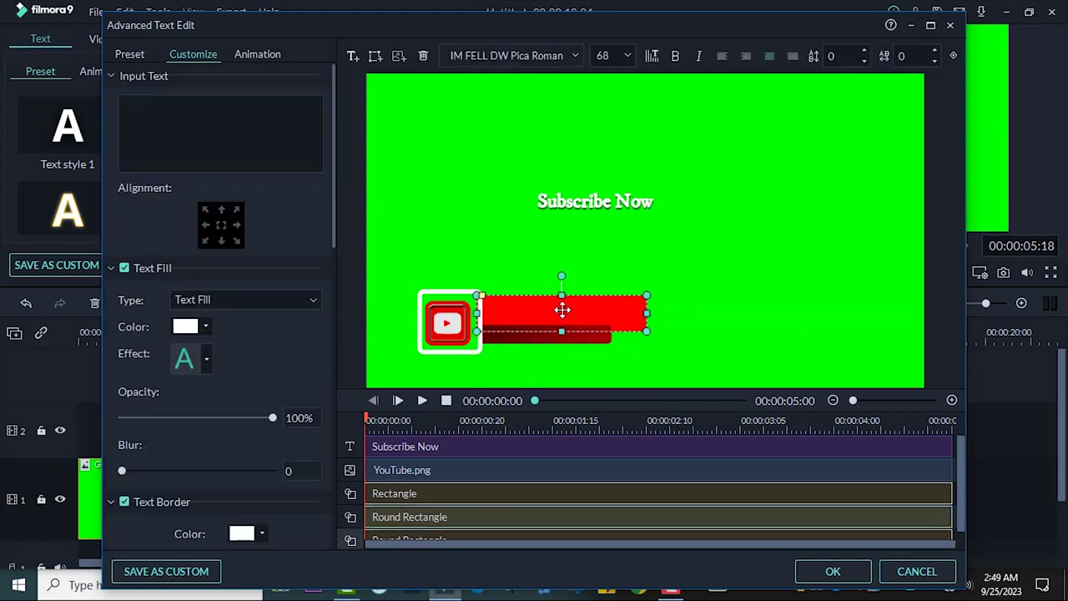
pyautogui.click(595, 201)
pyautogui.moveTo(595, 201); pyautogui.dragTo(544, 336)
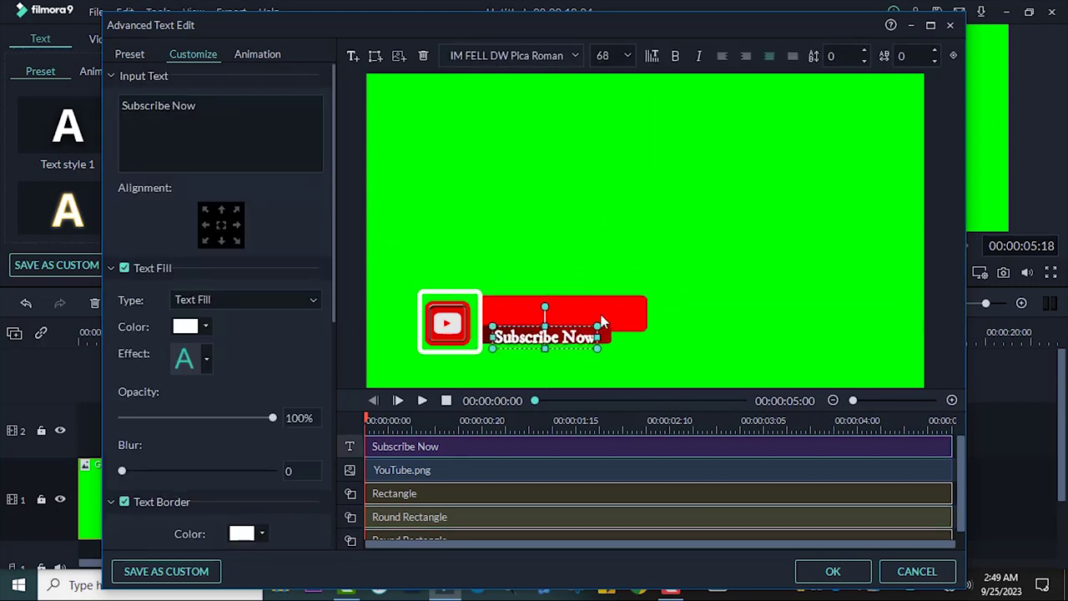
pyautogui.moveTo(568, 336); pyautogui.dragTo(563, 334)
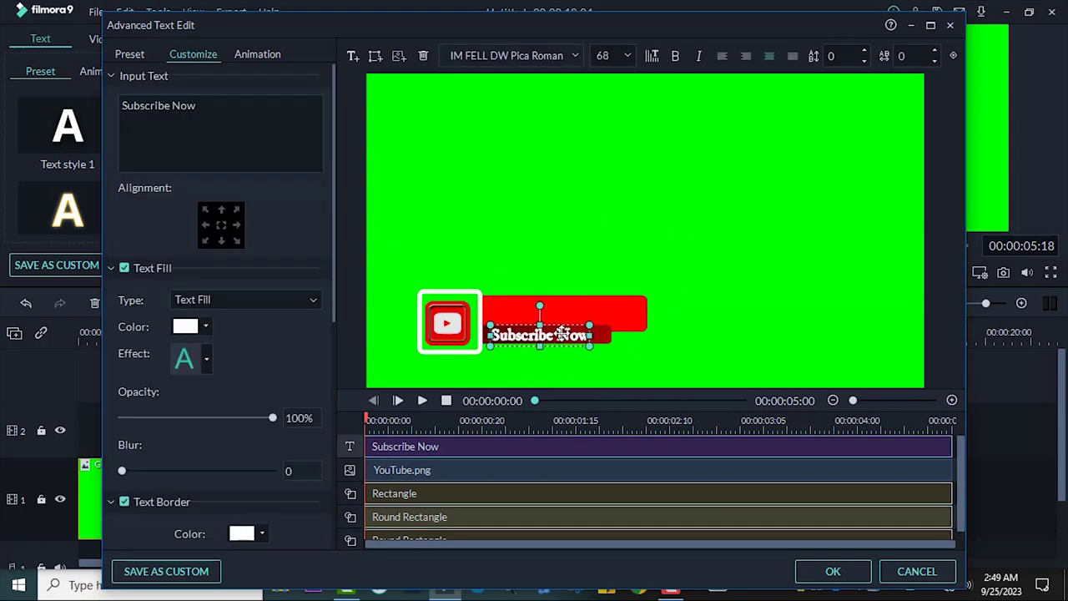
pyautogui.click(506, 322)
# Enlarge the YouTube icon slightly and play the preview
pyautogui.click(474, 302)
pyautogui.moveTo(475, 296); pyautogui.dragTo(482, 292)
pyautogui.click(531, 328)
pyautogui.click(423, 401)
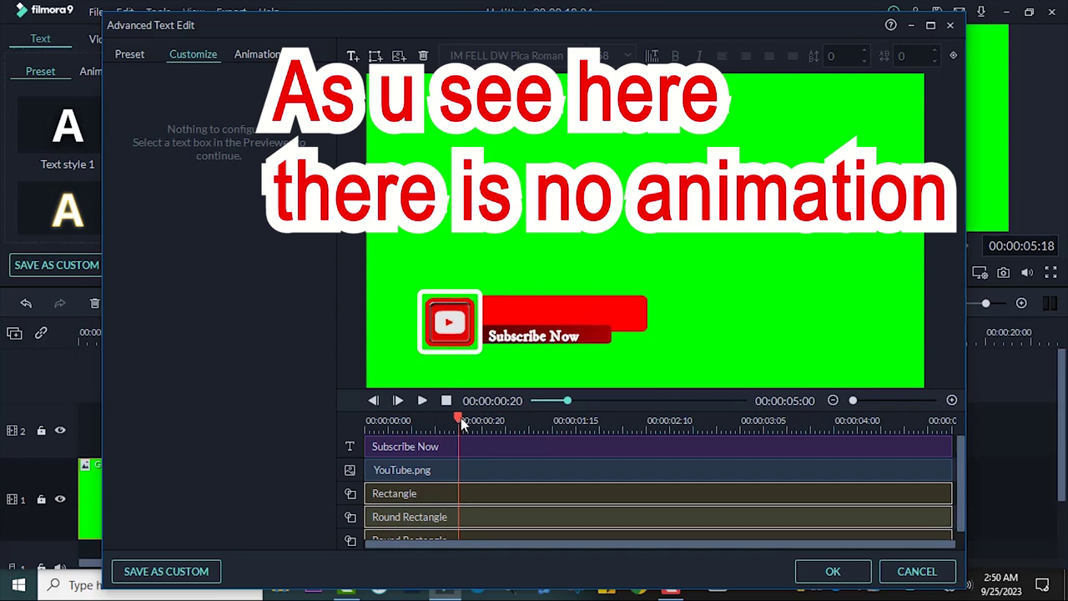
# Try the Drop1, Twrl and Spin 1 animation presets on the YouTube icon and text
pyautogui.moveTo(461, 420); pyautogui.dragTo(341, 421)
pyautogui.click(257, 53)
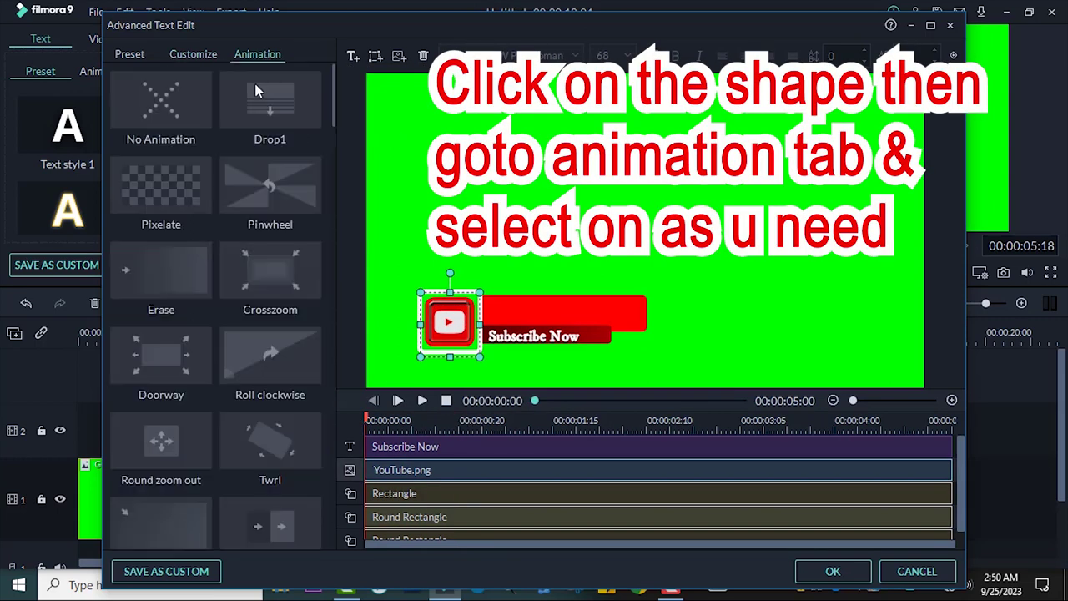
pyautogui.click(284, 113)
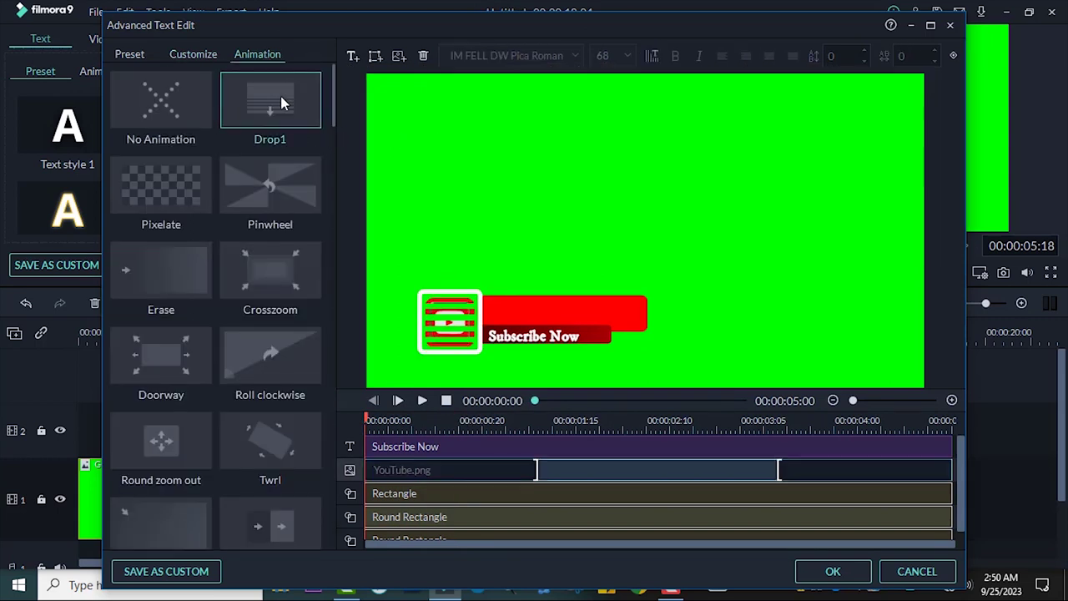
pyautogui.click(565, 304)
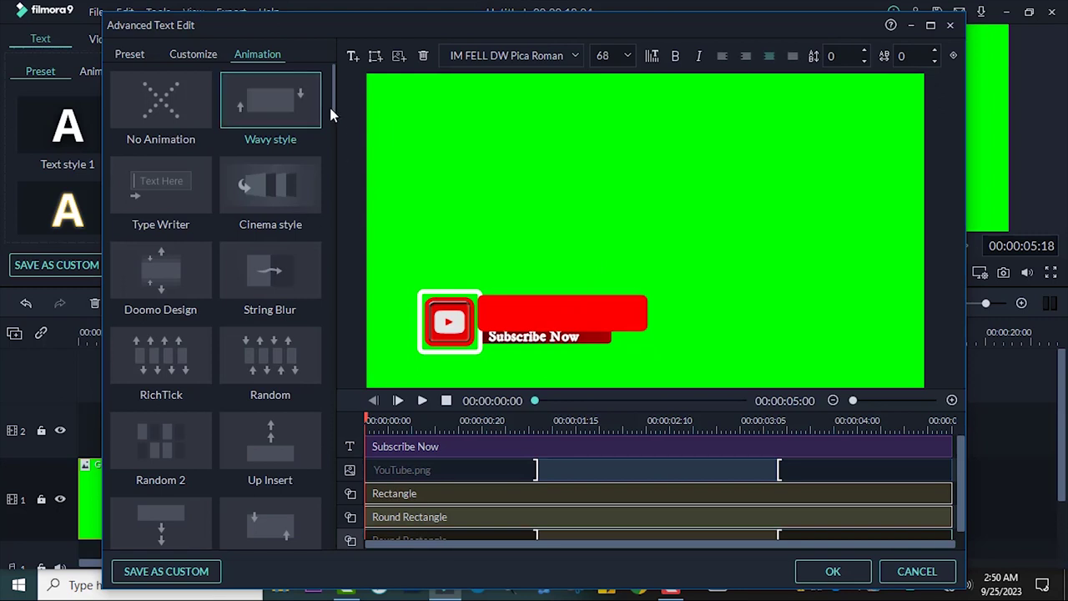
pyautogui.moveTo(335, 113); pyautogui.dragTo(335, 214)
pyautogui.scroll(-2, 283, 174)
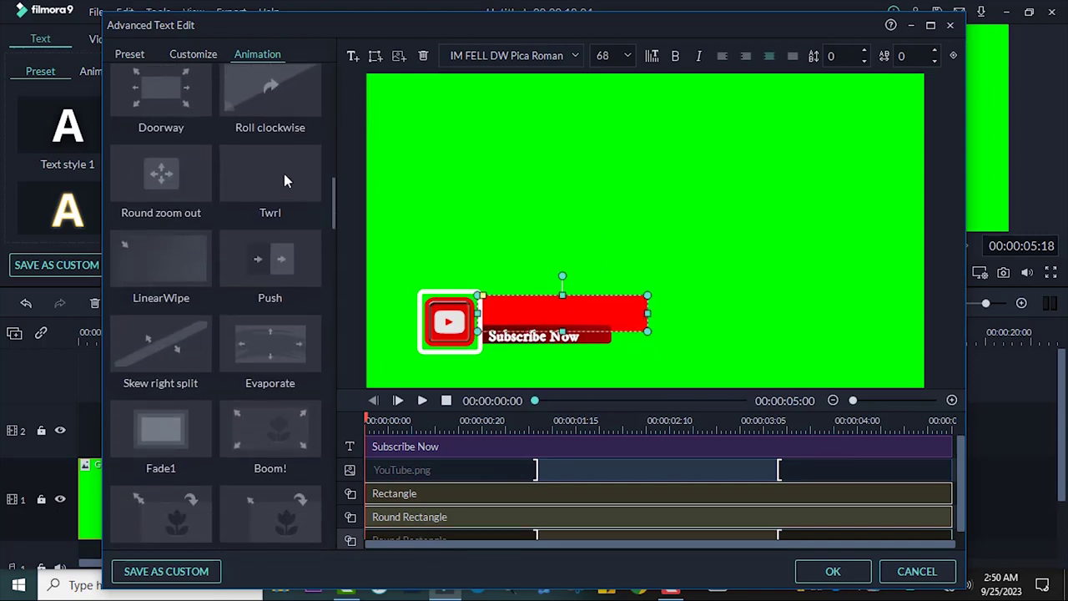
pyautogui.click(284, 174)
pyautogui.scroll(-5, 308, 232)
pyautogui.moveTo(334, 234); pyautogui.dragTo(331, 370)
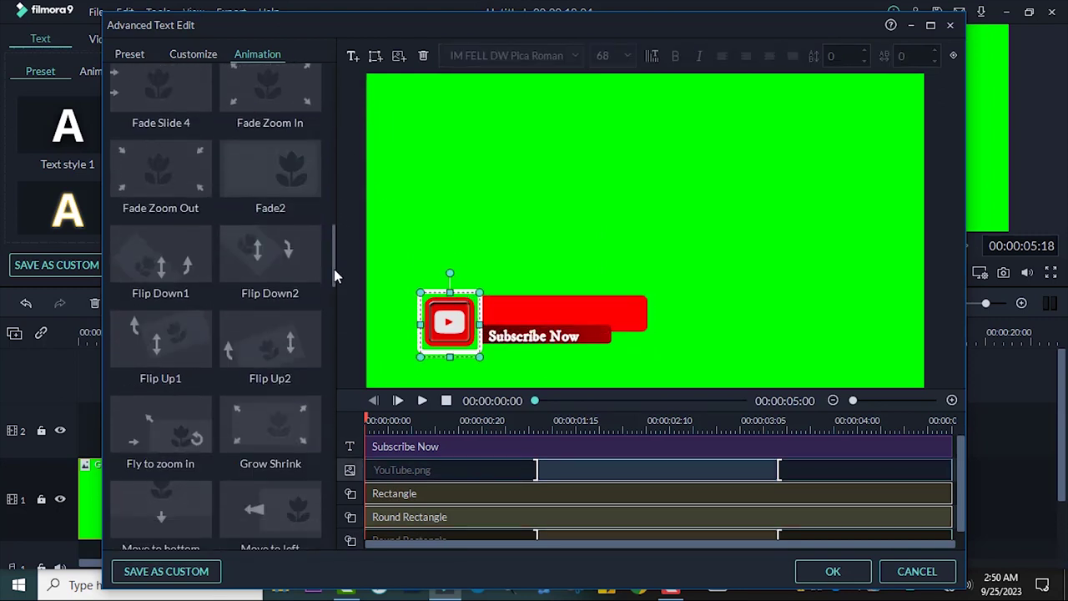
pyautogui.click(282, 190)
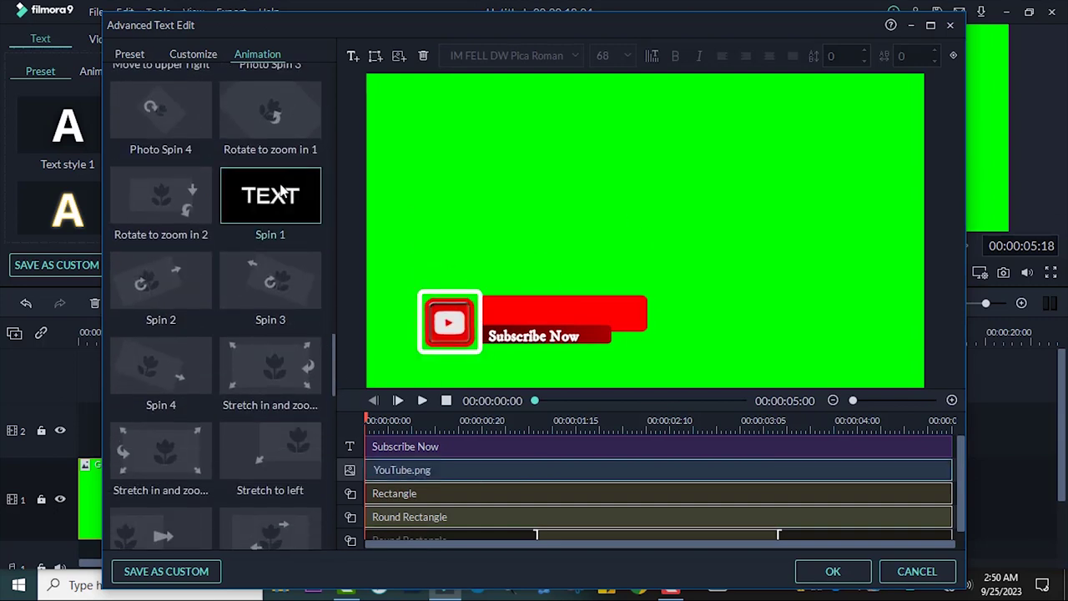
pyautogui.moveTo(334, 367); pyautogui.dragTo(336, 240)
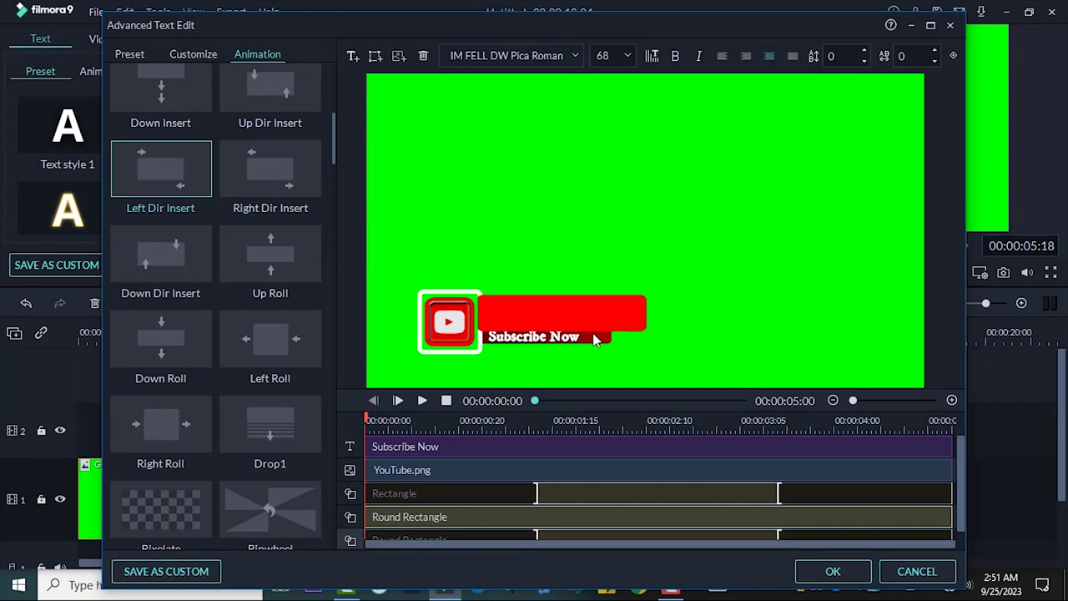
# Apply Left Dir Insert to the red bars and the Subscribe Now text, then preview it
pyautogui.click(595, 336)
pyautogui.click(171, 173)
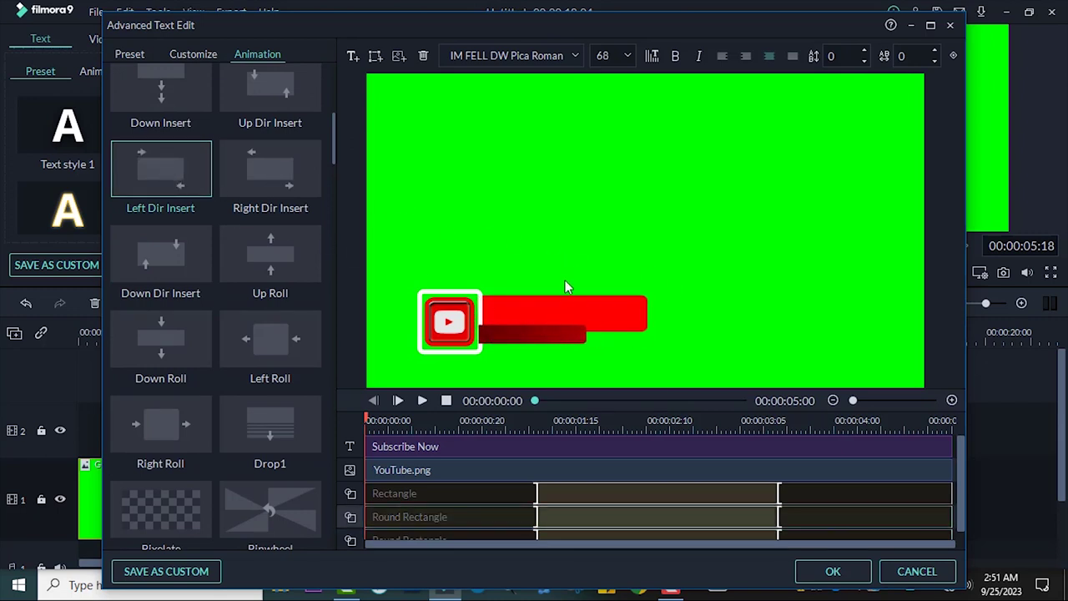
pyautogui.click(545, 337)
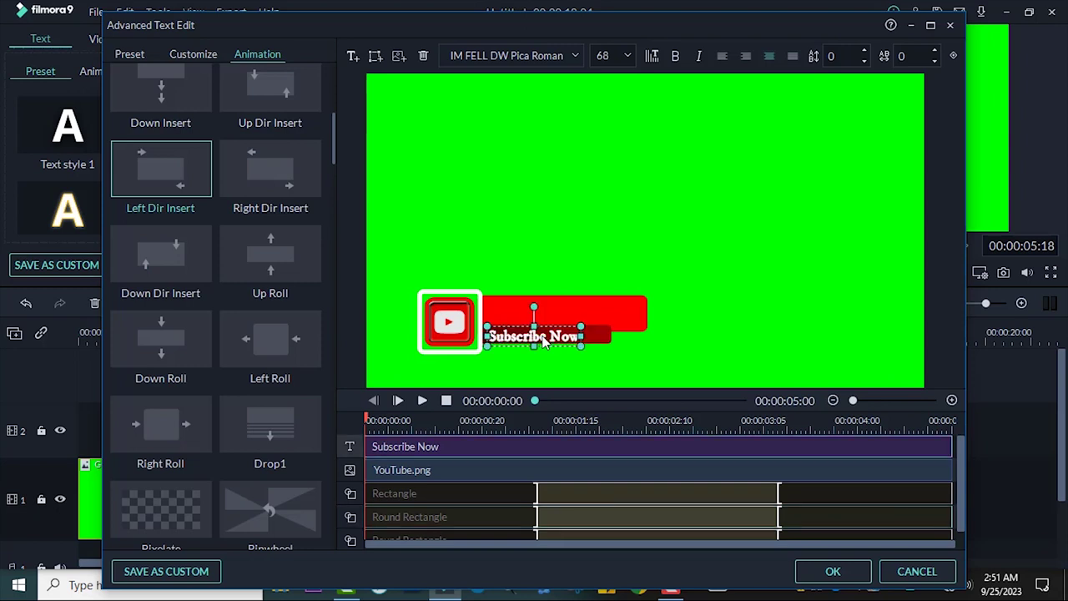
pyautogui.click(178, 168)
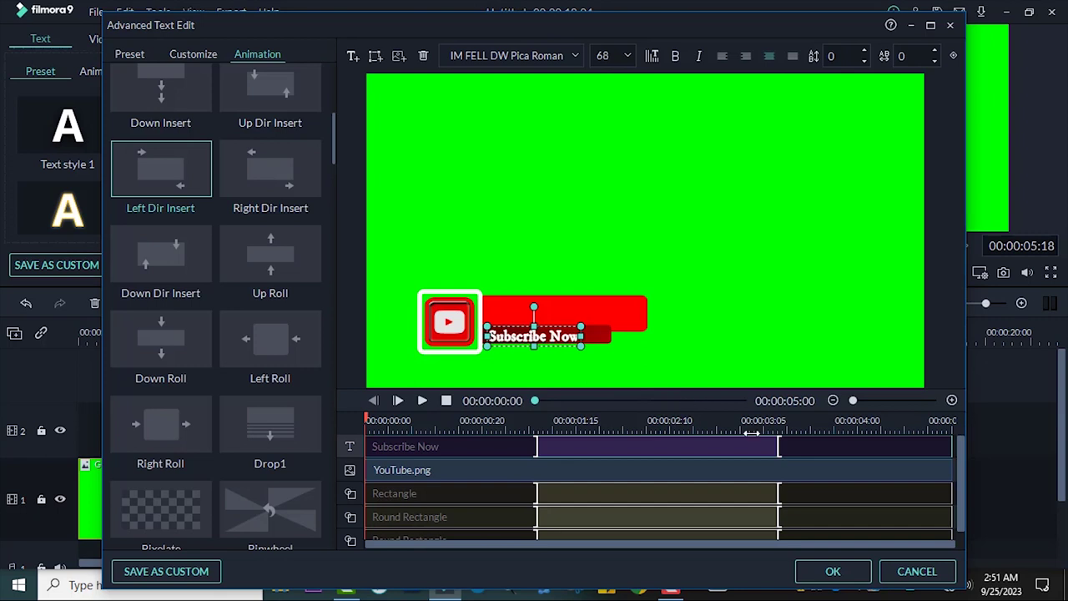
pyautogui.click(422, 401)
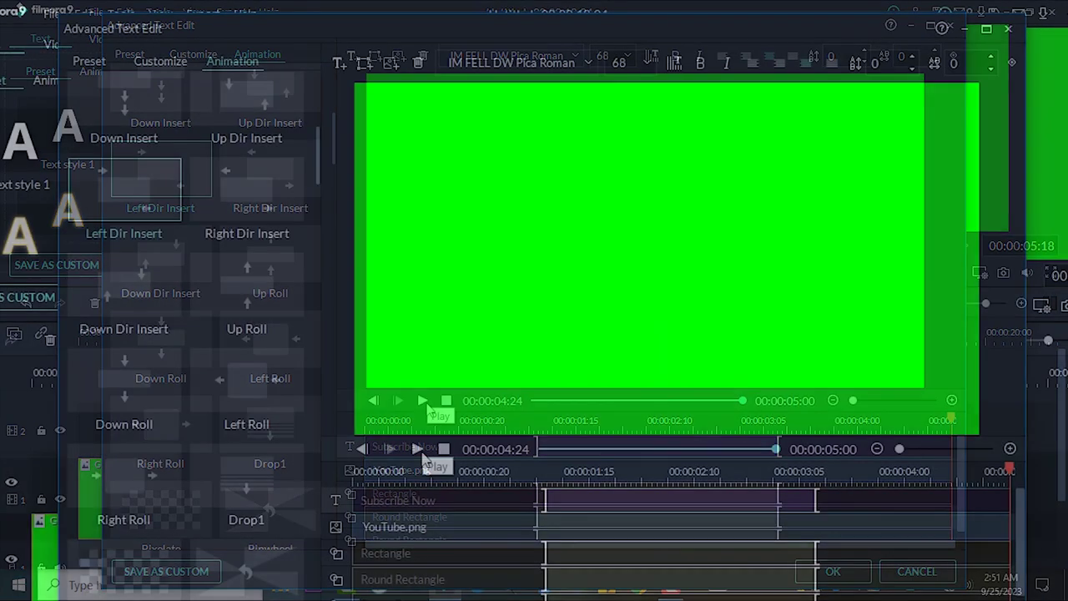
pyautogui.click(417, 451)
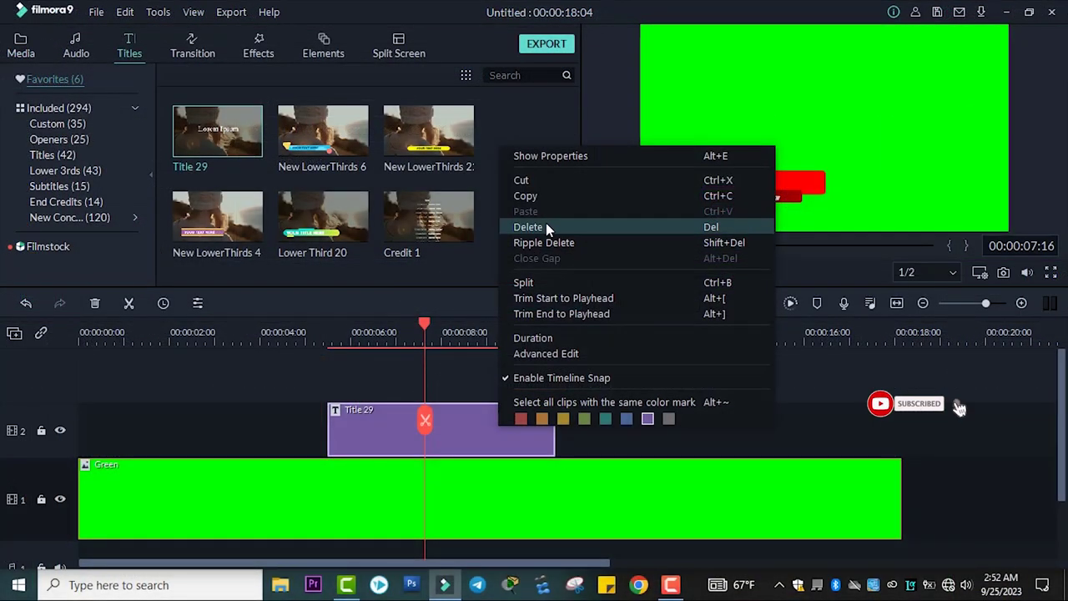
# Copy the Title 29 clip and paste it onto track 2 right after the original
pyautogui.click(533, 196)
pyautogui.click(726, 334)
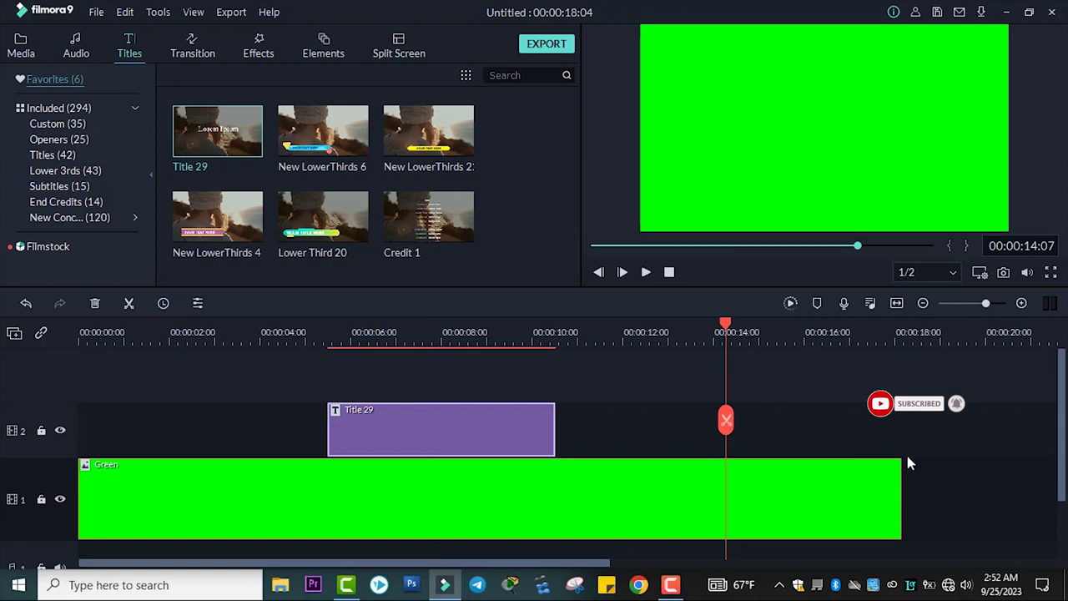
pyautogui.click(908, 344)
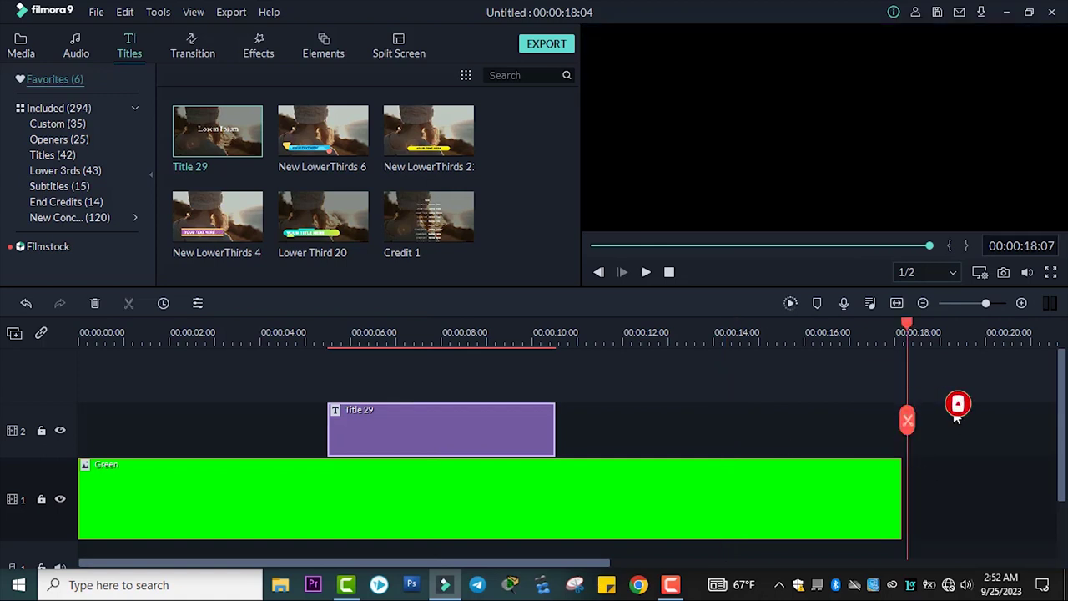
pyautogui.rightClick(944, 513)
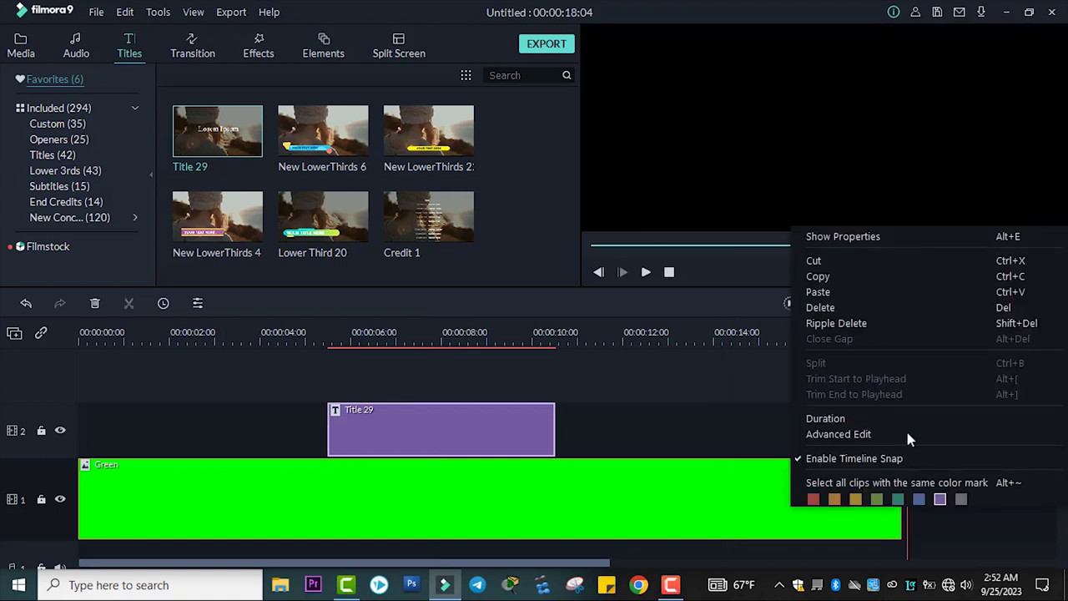
pyautogui.click(822, 292)
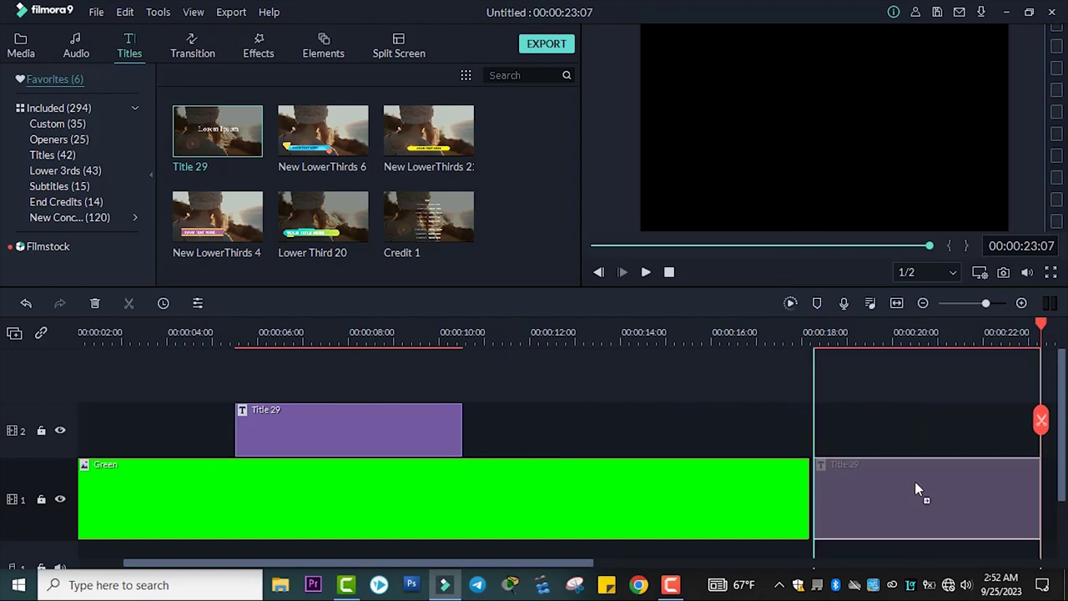
pyautogui.moveTo(927, 497); pyautogui.dragTo(610, 409)
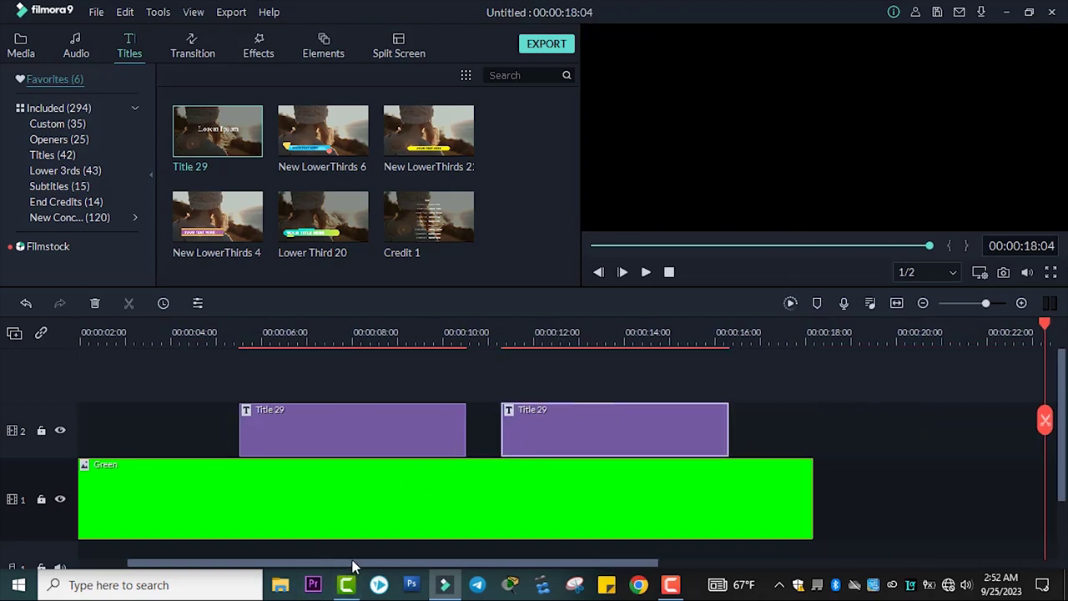
# Delete the empty gap so the titles start at 0 seconds, then open the second copy for editing
pyautogui.moveTo(365, 568); pyautogui.dragTo(209, 489)
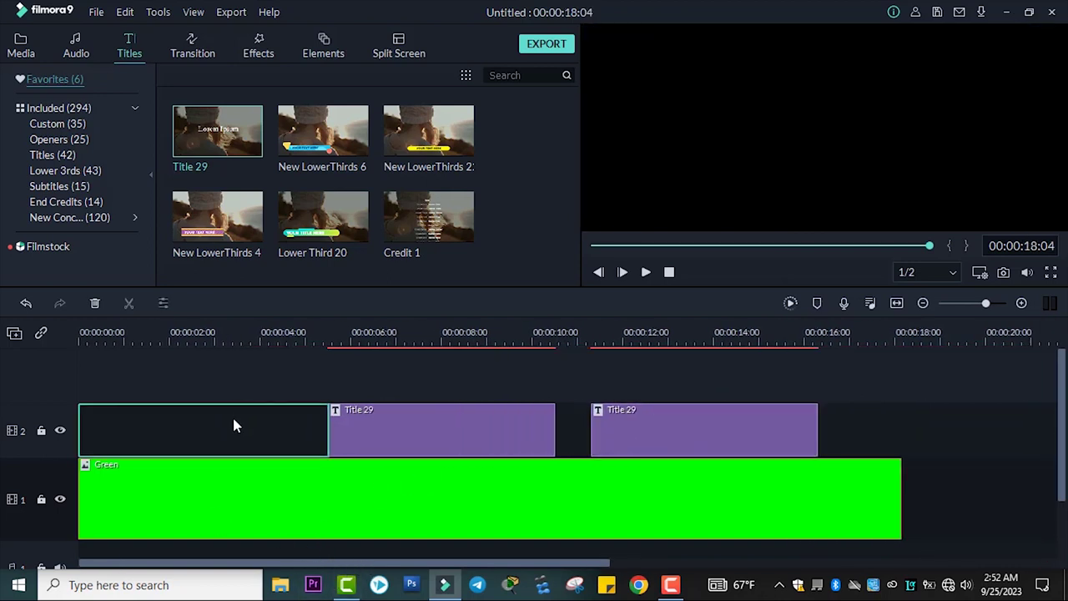
pyautogui.click(232, 426)
pyautogui.press('Delete')
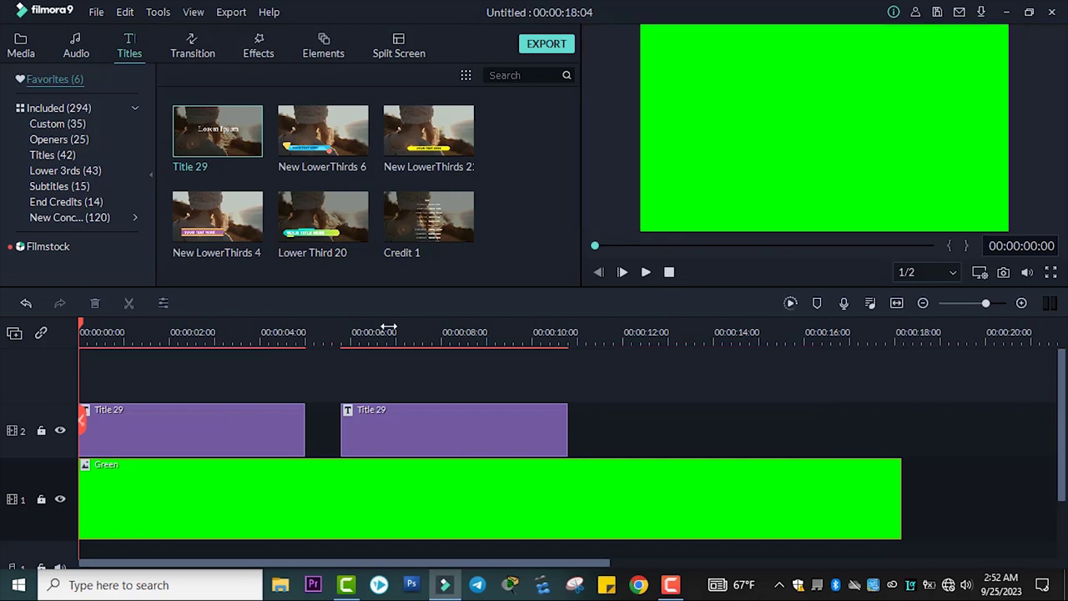
pyautogui.click(388, 332)
pyautogui.doubleClick(470, 434)
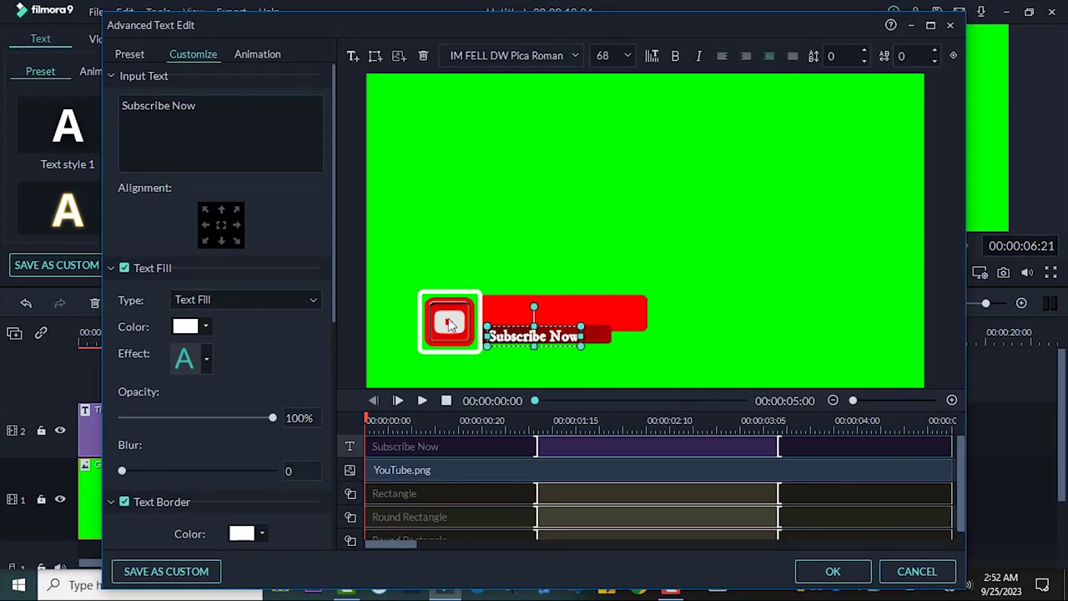
# Delete the YouTube icon and insert Instagram01, sized and placed inside the white square frame
pyautogui.moveTo(450, 321); pyautogui.dragTo(505, 214)
pyautogui.press('Delete')
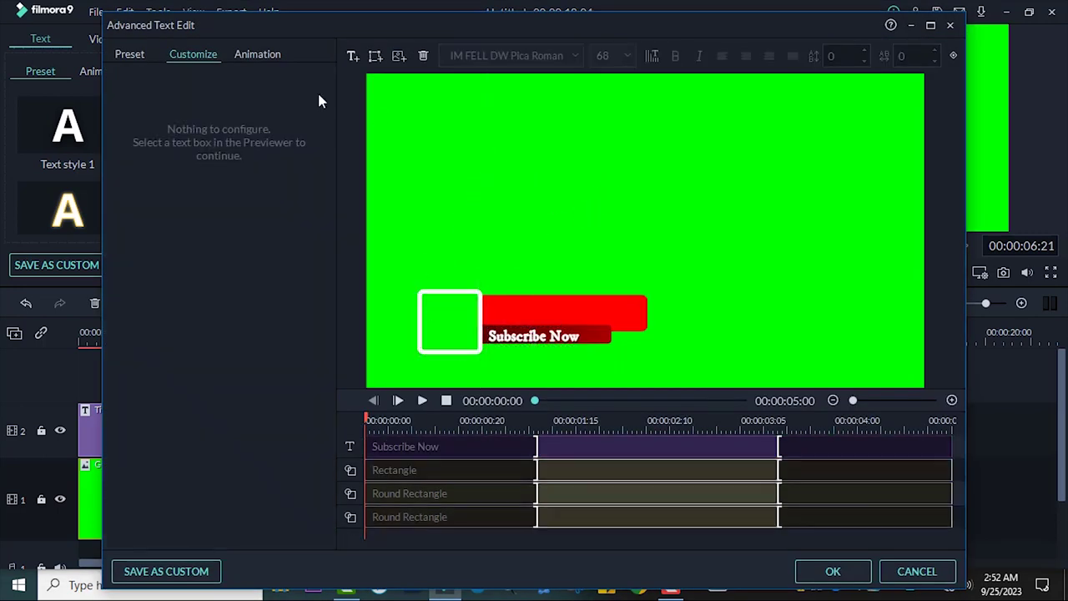
pyautogui.click(258, 55)
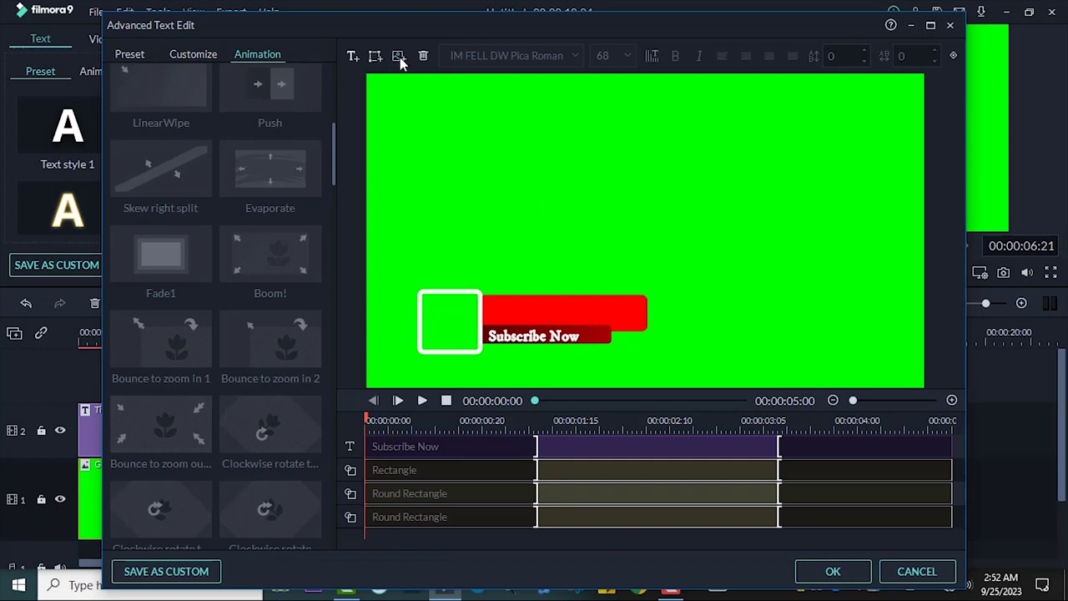
pyautogui.click(436, 231)
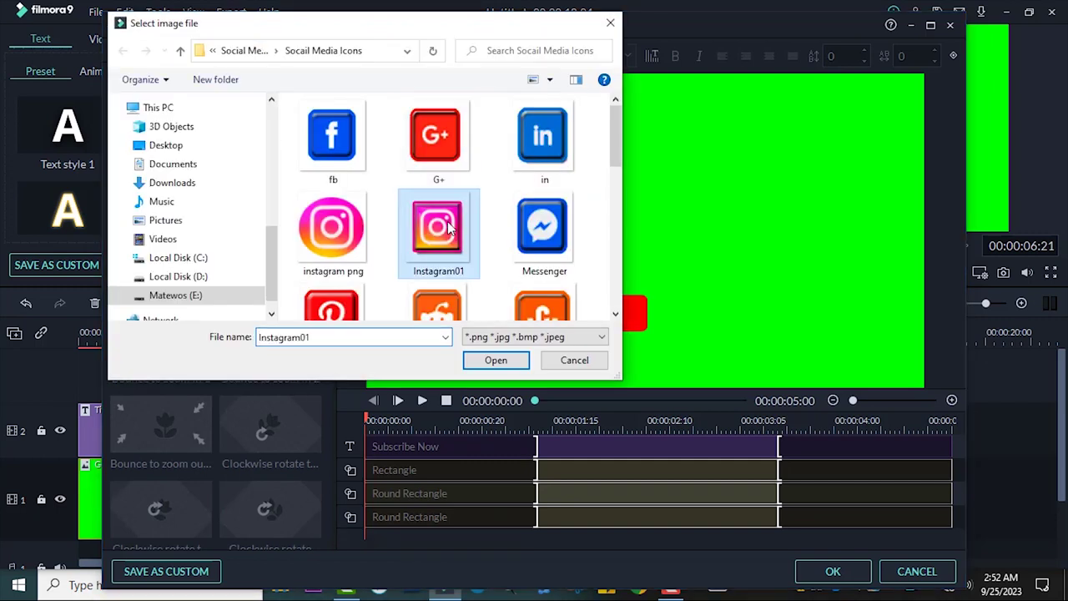
pyautogui.click(496, 360)
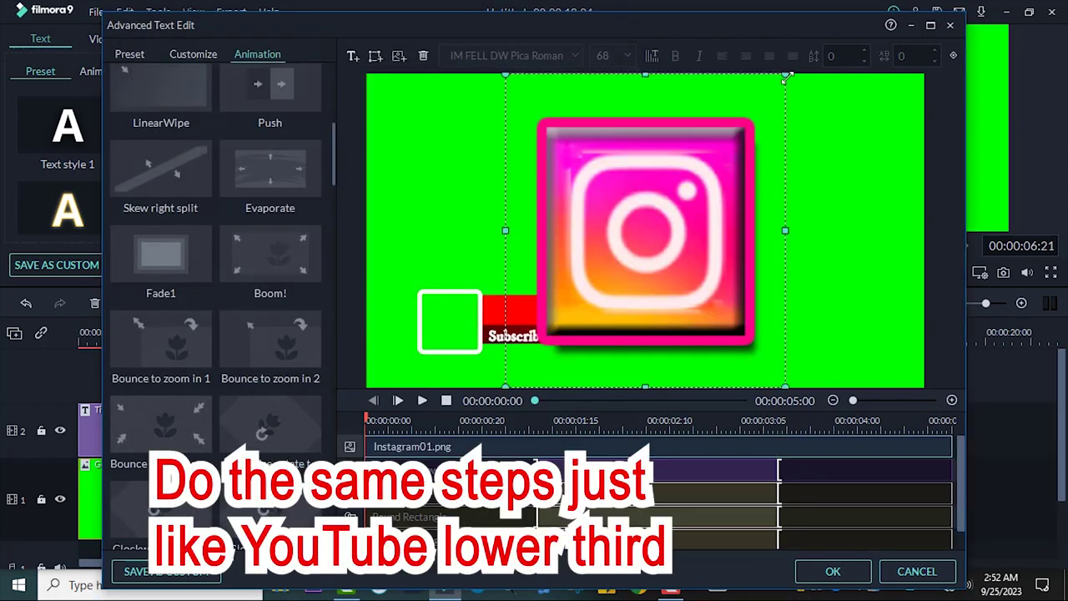
pyautogui.moveTo(557, 371); pyautogui.dragTo(626, 244)
pyautogui.moveTo(659, 158)
pyautogui.mouseDown()
pyautogui.moveTo(616, 221)
pyautogui.moveTo(465, 308)
pyautogui.moveTo(484, 285)
pyautogui.moveTo(450, 317)
pyautogui.mouseUp()
# Nudge the Instagram icon into the white frame and try a magenta fill on the upper red bar
pyautogui.click(507, 277)
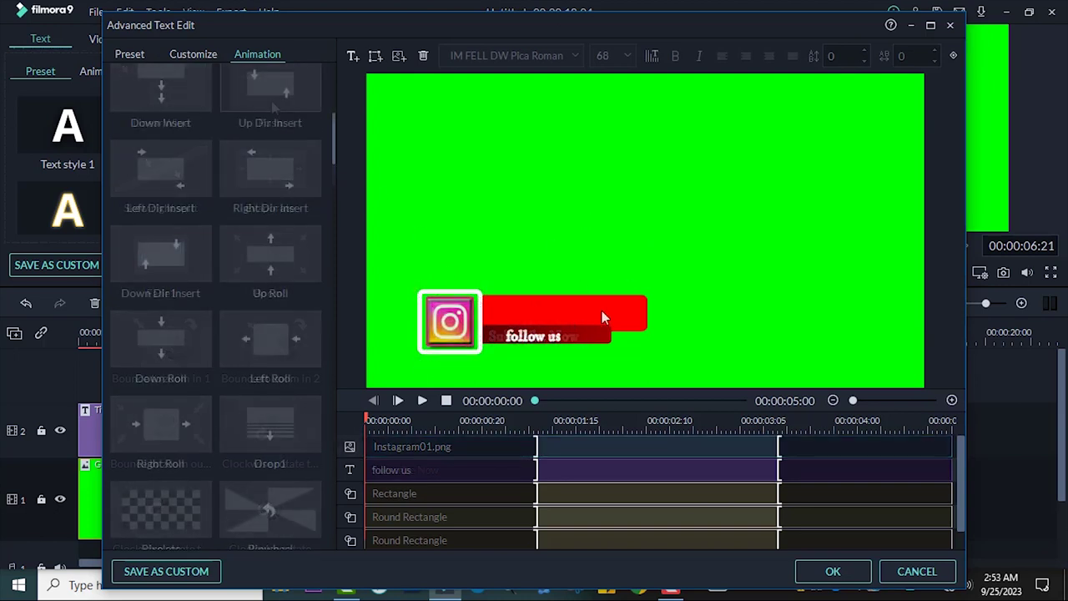
pyautogui.click(559, 341)
pyautogui.write('me')
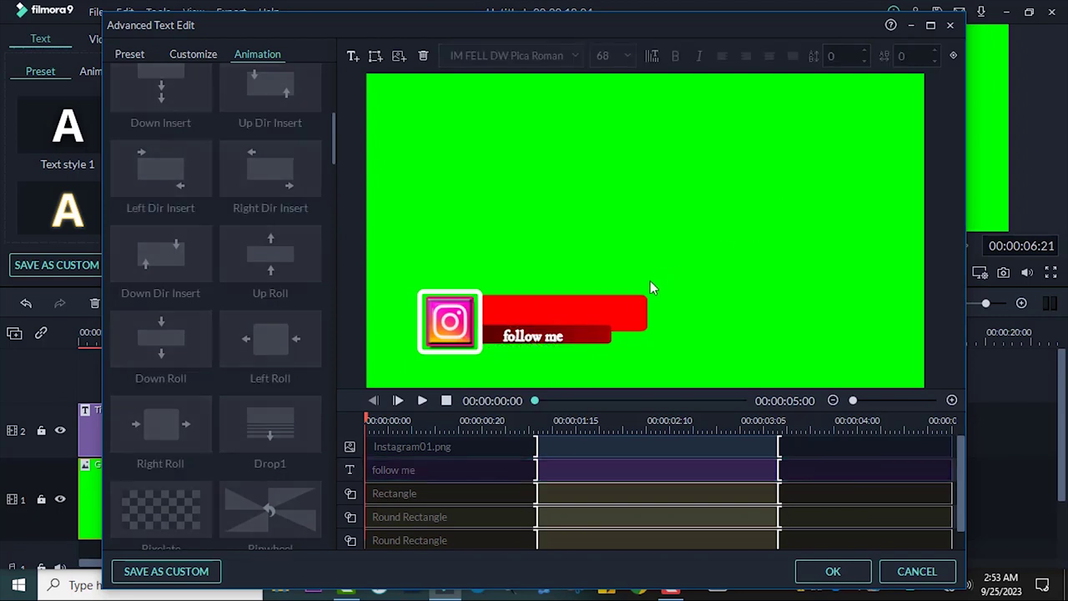
pyautogui.click(625, 299)
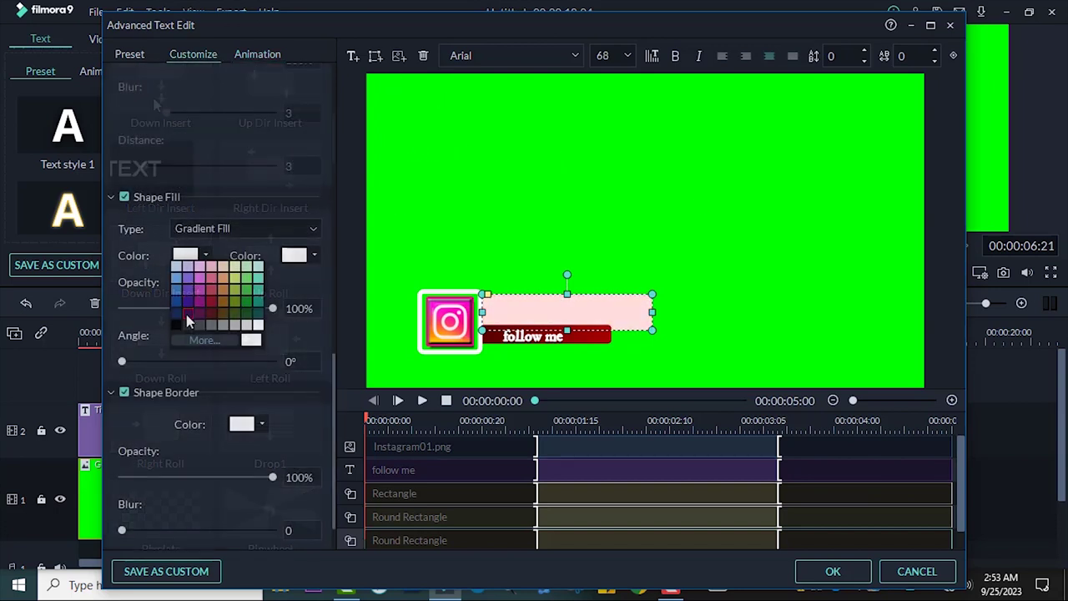
pyautogui.click(203, 344)
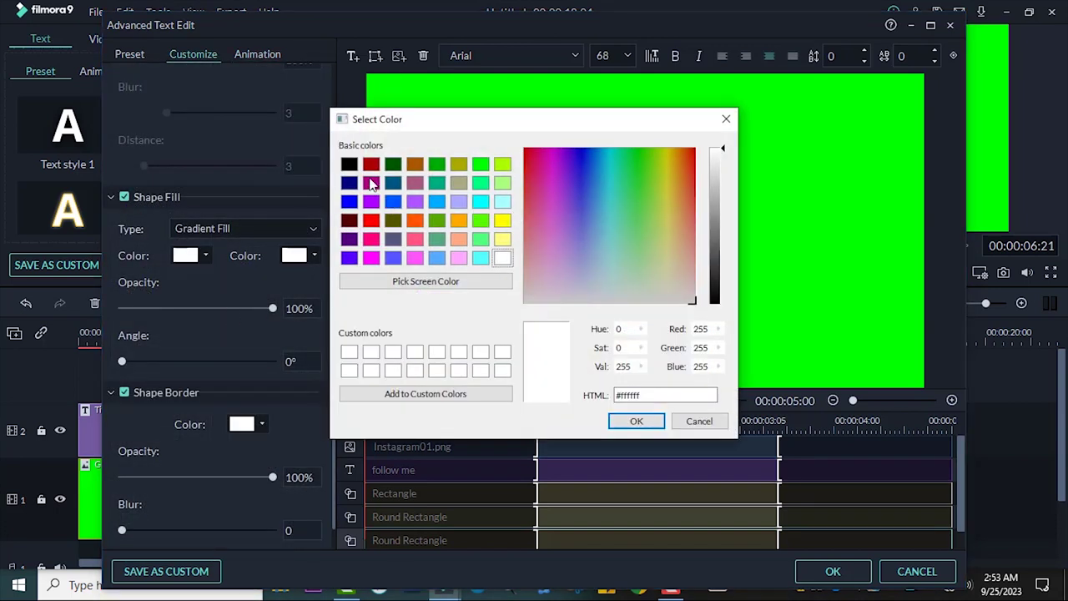
pyautogui.click(372, 183)
pyautogui.click(637, 422)
# Switch the upper bar to a solid Color Fill in purple #aa00ff
pyautogui.click(310, 229)
pyautogui.click(255, 242)
pyautogui.click(206, 255)
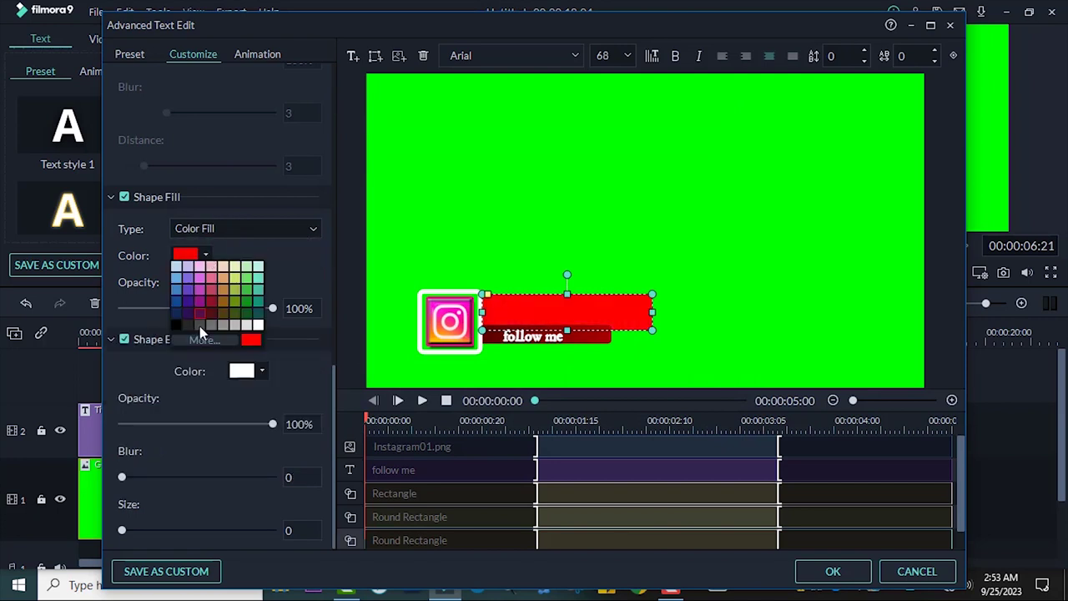
pyautogui.click(197, 342)
pyautogui.click(371, 201)
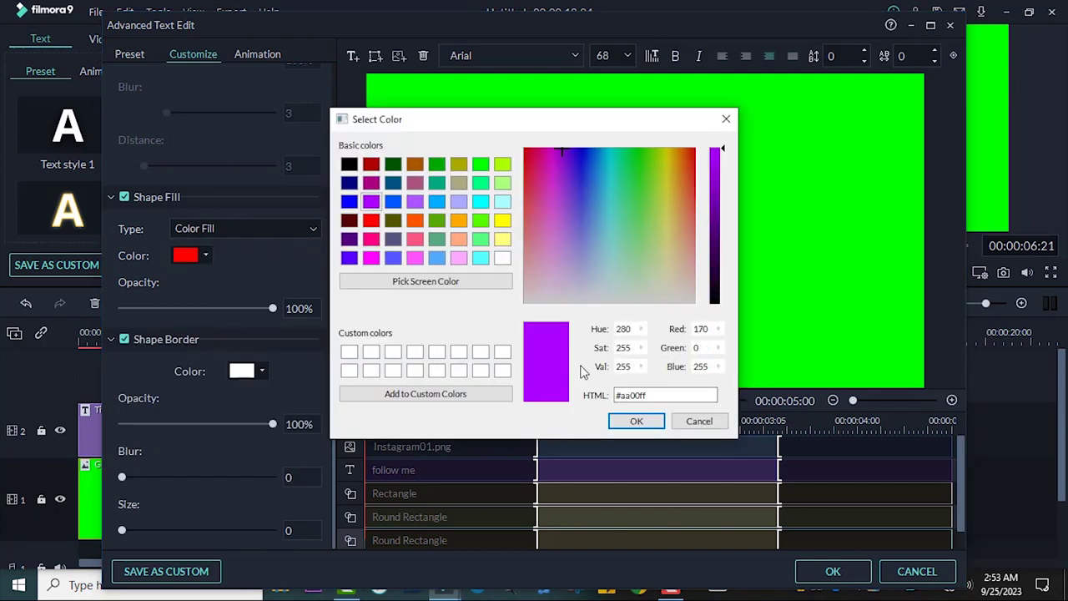
pyautogui.click(638, 421)
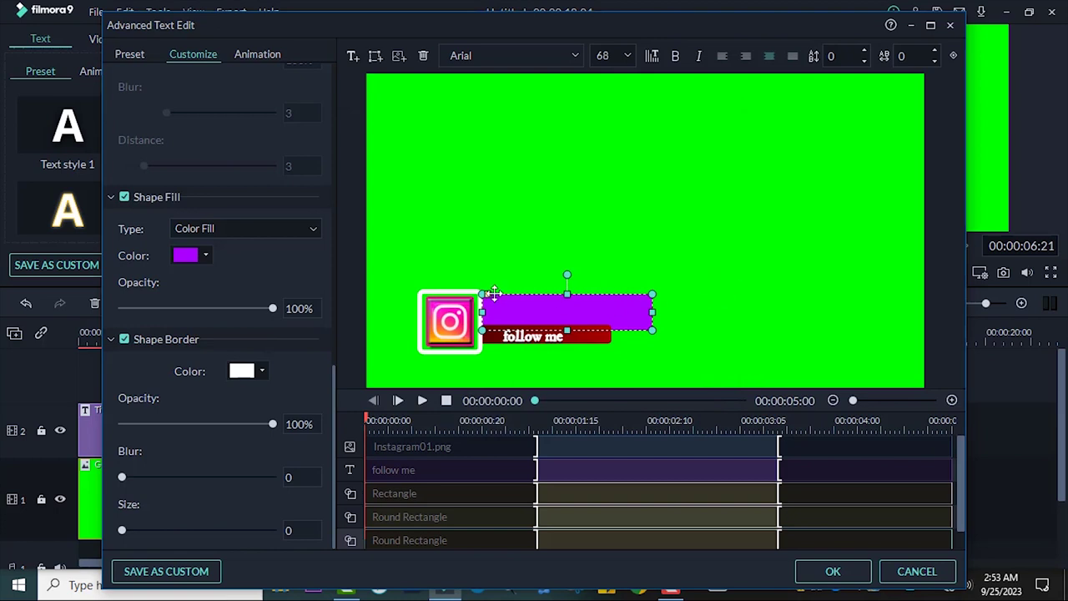
# Shift the purple bar slightly left, then select the follow me caption
pyautogui.click(593, 290)
pyautogui.click(579, 305)
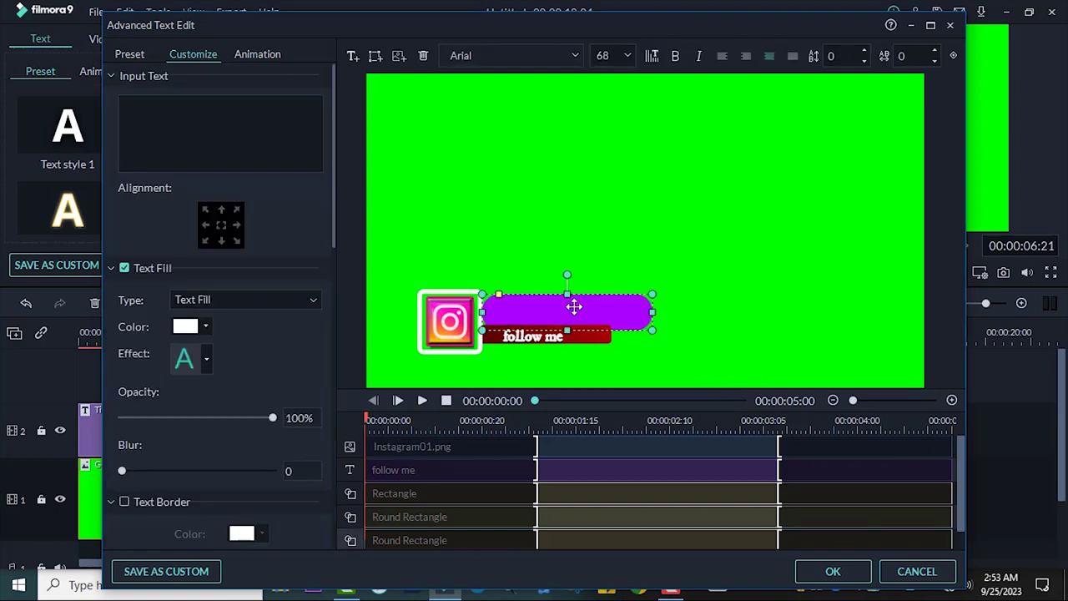
pyautogui.moveTo(580, 306); pyautogui.dragTo(575, 307)
pyautogui.click(587, 227)
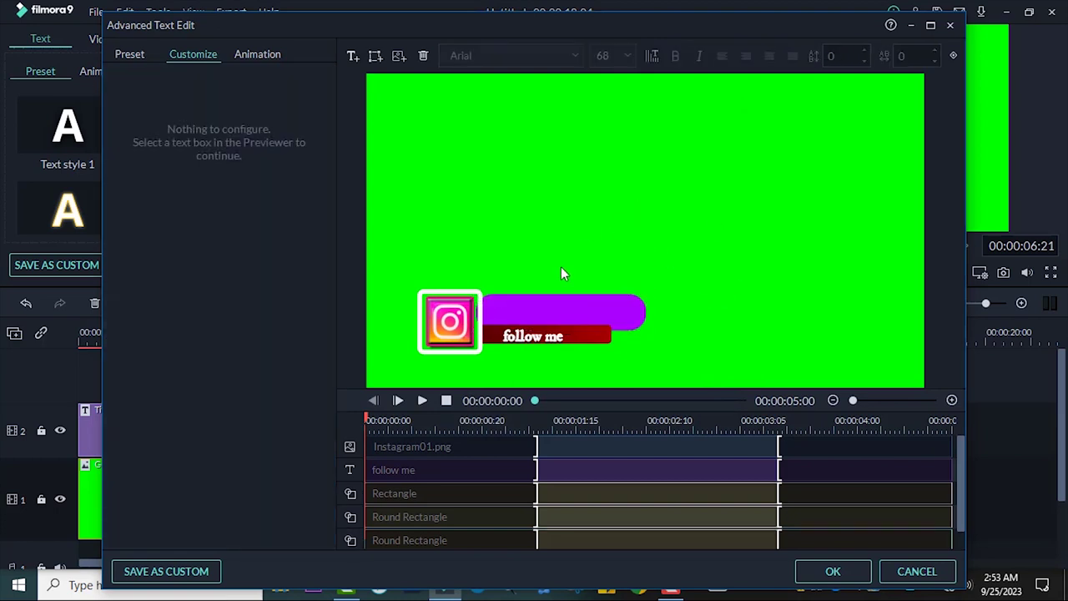
pyautogui.click(580, 344)
pyautogui.scroll(-5, 222, 292)
pyautogui.scroll(-2, 225, 296)
# Select the dark red bar behind follow me and make its gradient's first colour purple #aa00ff
pyautogui.scroll(5, 245, 268)
pyautogui.scroll(2, 245, 267)
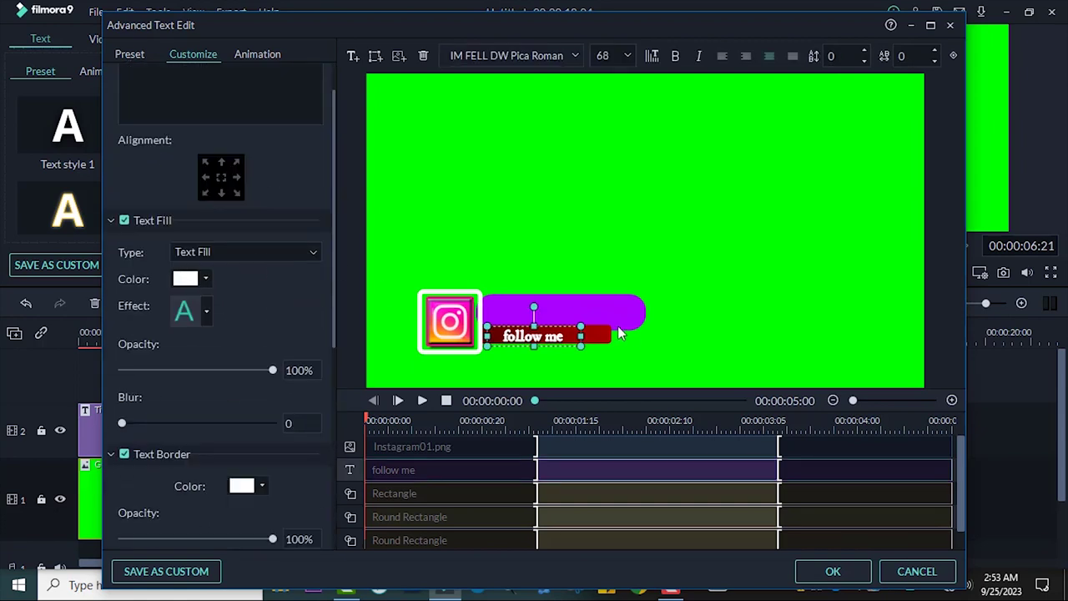
pyautogui.click(592, 343)
pyautogui.scroll(-5, 253, 287)
pyautogui.scroll(-8, 248, 335)
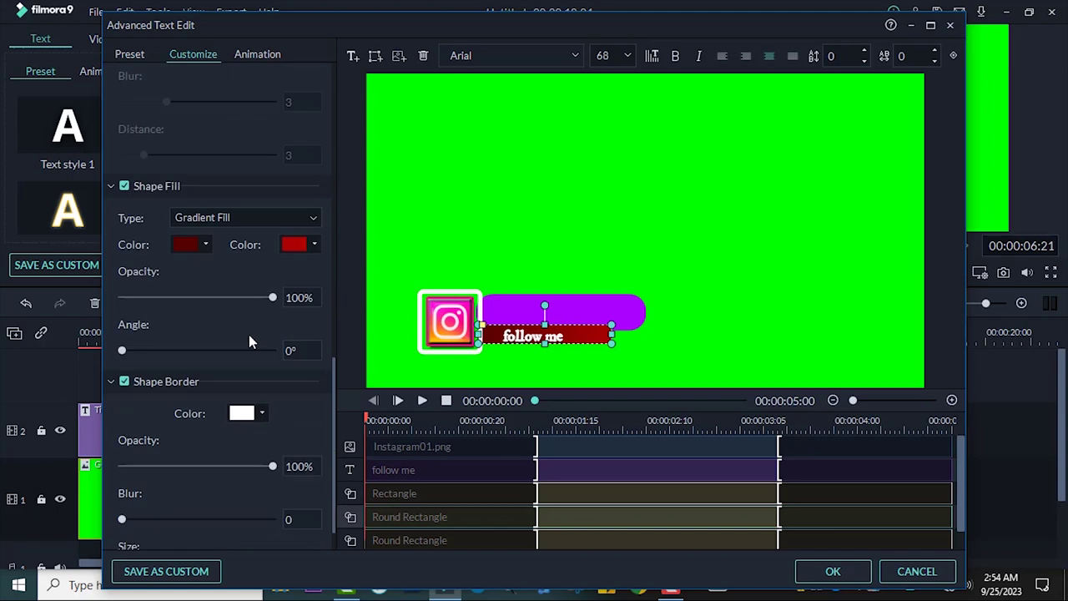
pyautogui.click(205, 244)
pyautogui.click(209, 336)
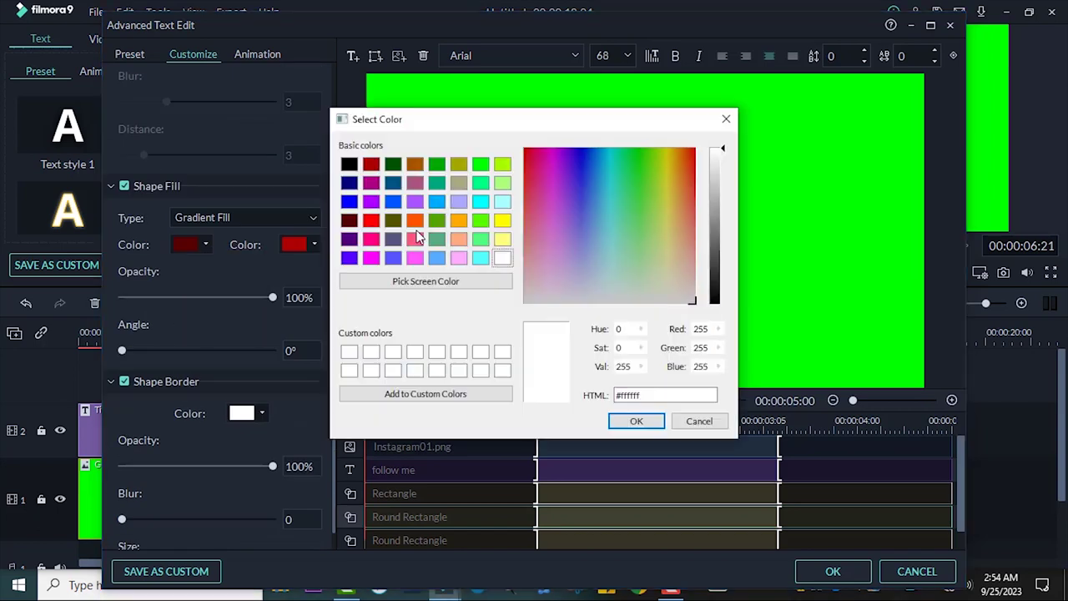
pyautogui.click(371, 202)
pyautogui.click(634, 420)
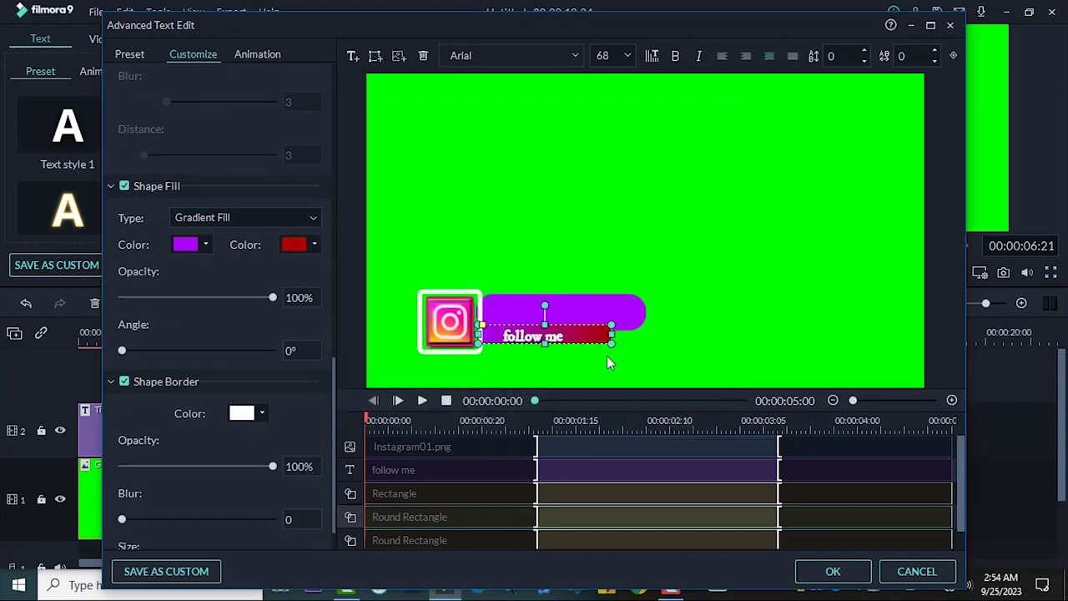
# Set the gradient's second colour to pink #ff55ff and play the title animation preview
pyautogui.click(313, 246)
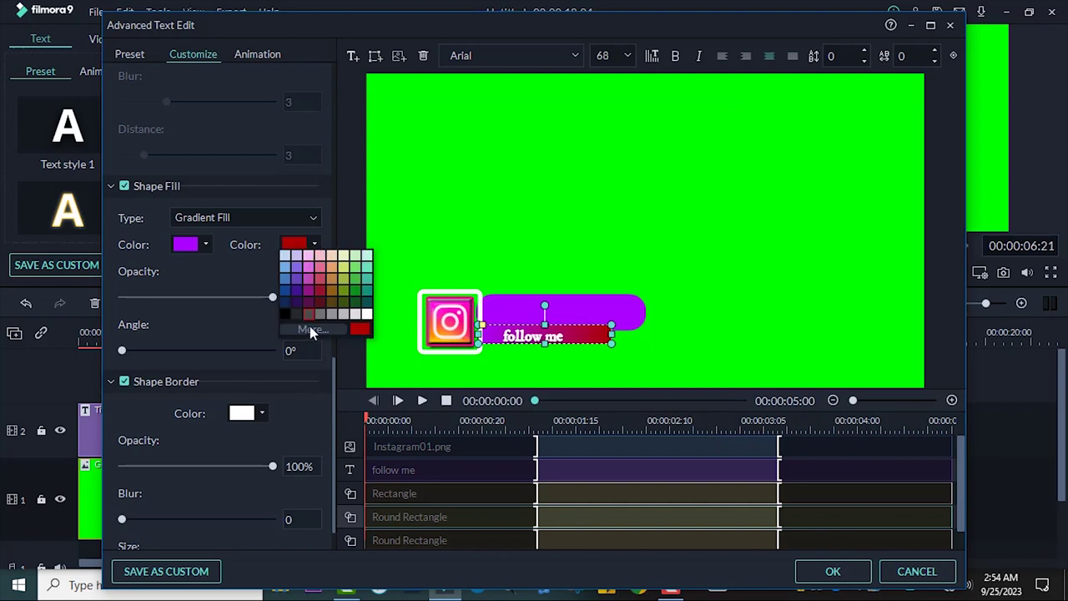
pyautogui.click(311, 331)
pyautogui.click(415, 259)
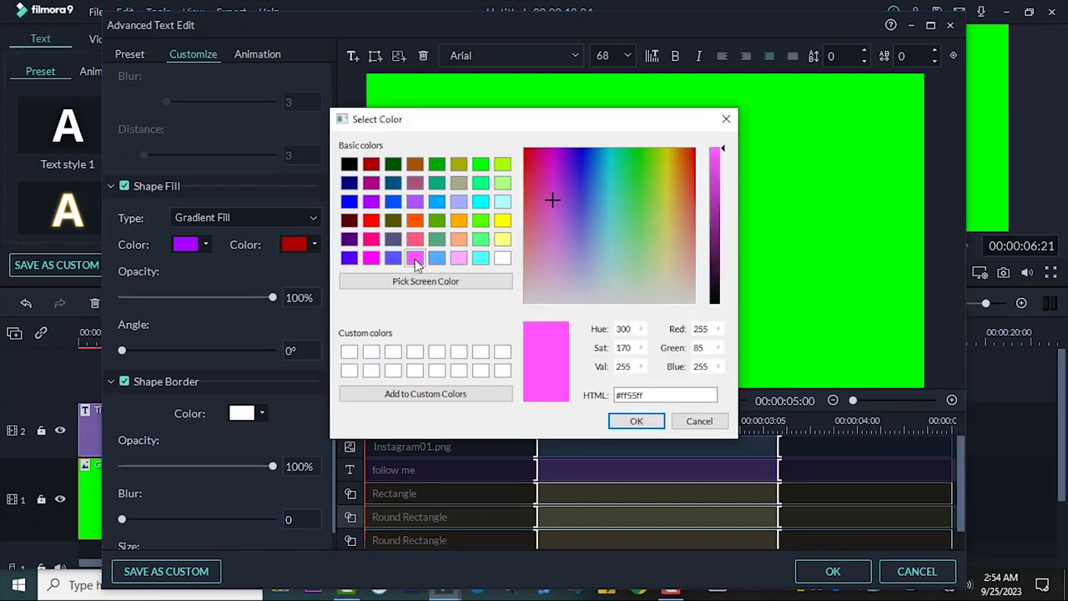
pyautogui.click(648, 423)
pyautogui.click(811, 276)
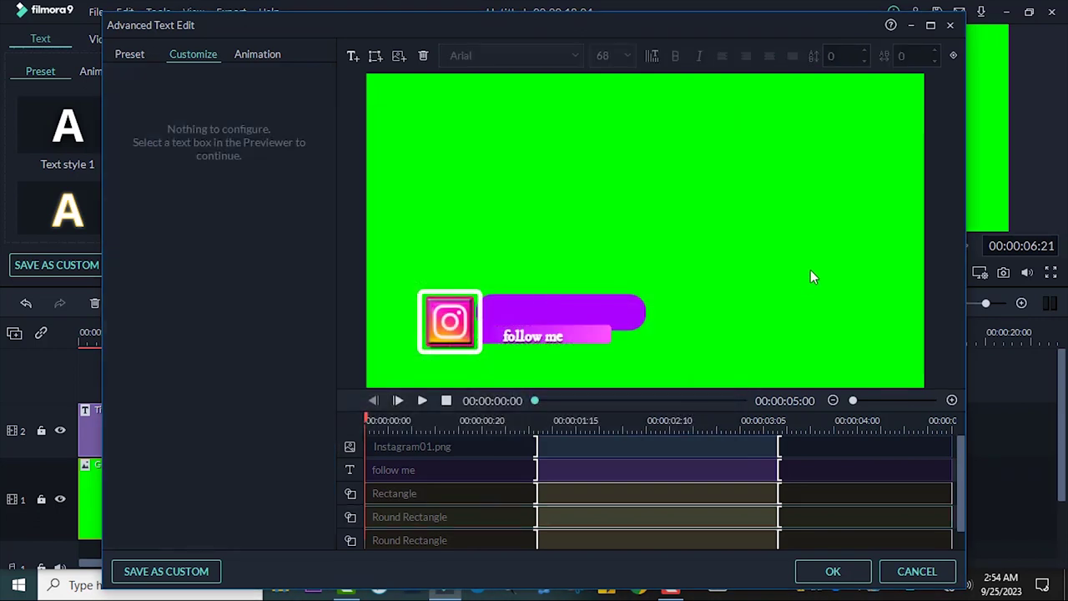
pyautogui.click(423, 401)
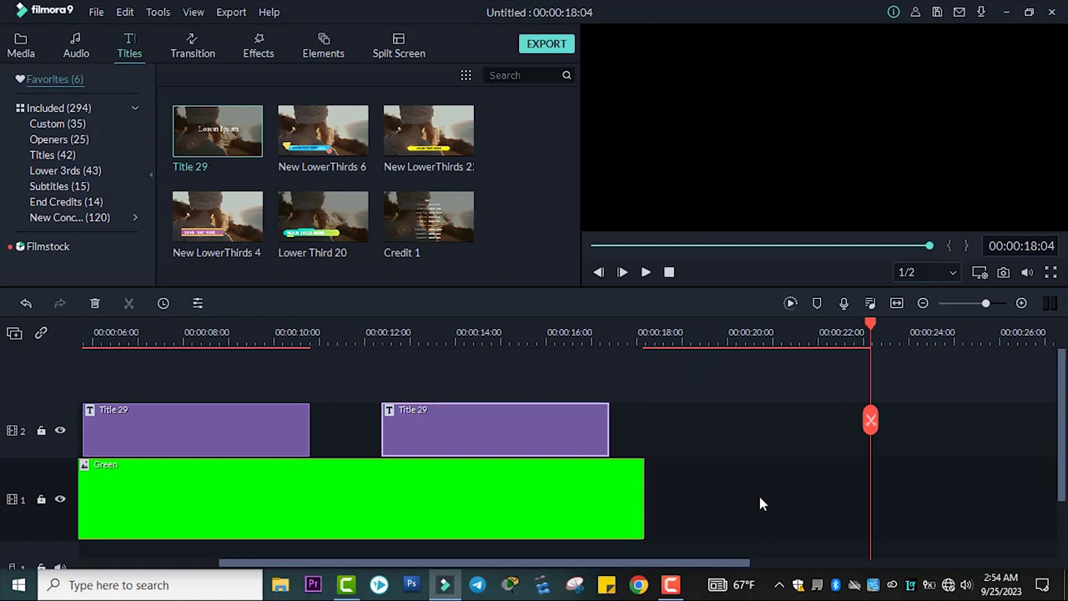
# Paste a Title 29 copy onto track 3 above the second title clip and open the advanced editor
pyautogui.rightClick(760, 496)
pyautogui.click(788, 283)
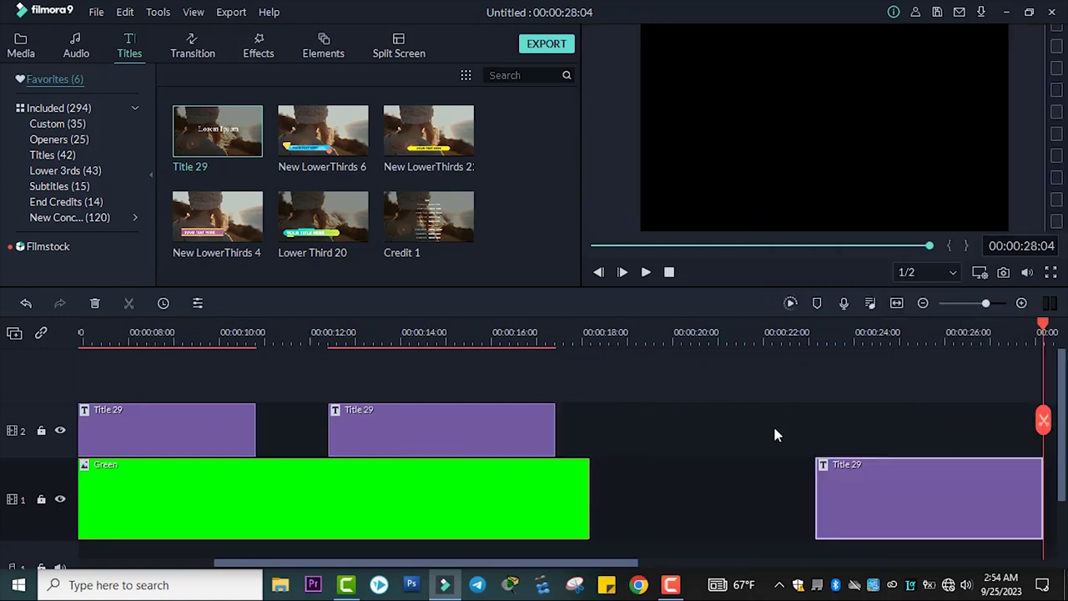
pyautogui.moveTo(882, 482); pyautogui.dragTo(377, 375)
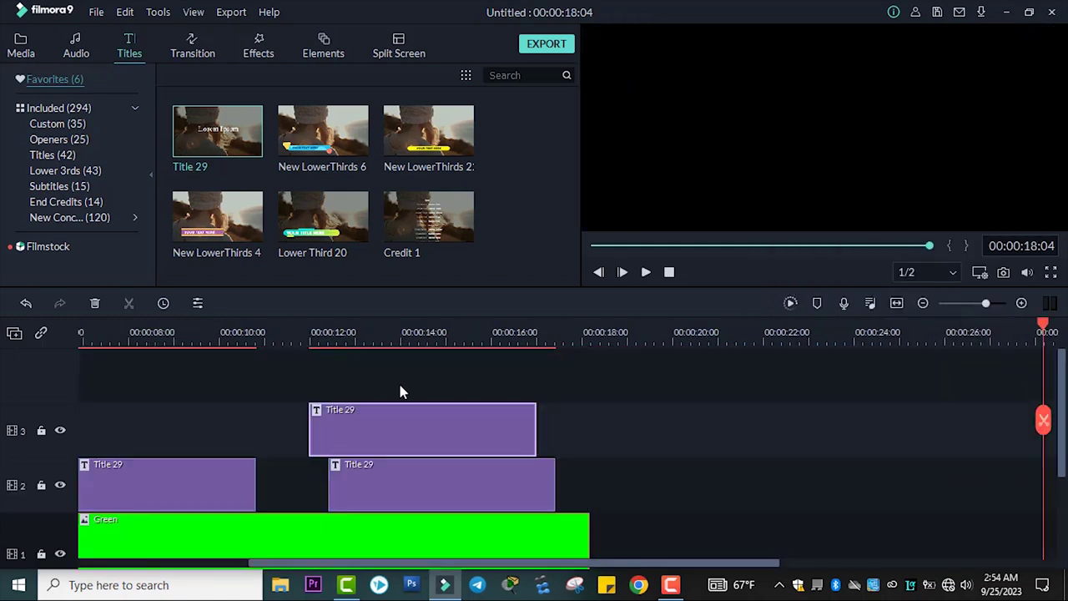
pyautogui.moveTo(394, 422)
pyautogui.mouseDown()
pyautogui.moveTo(410, 430)
pyautogui.moveTo(387, 432)
pyautogui.mouseUp()
pyautogui.click(359, 426)
pyautogui.doubleClick(435, 440)
pyautogui.click(409, 265)
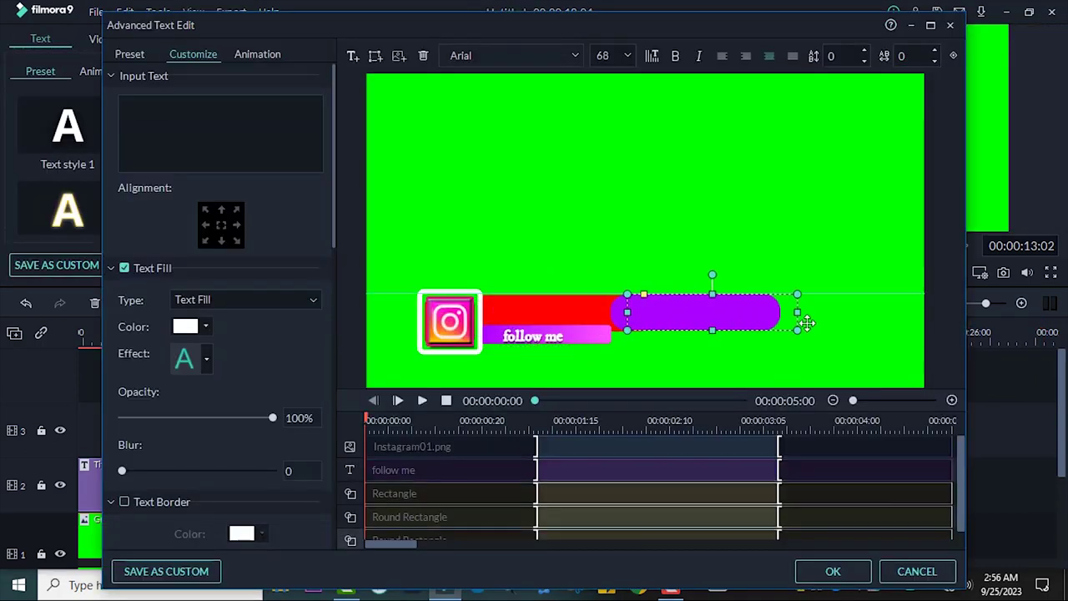
# Move the purple bar, Instagram icon and pink bar to the right side of the frame
pyautogui.moveTo(807, 324); pyautogui.dragTo(871, 315)
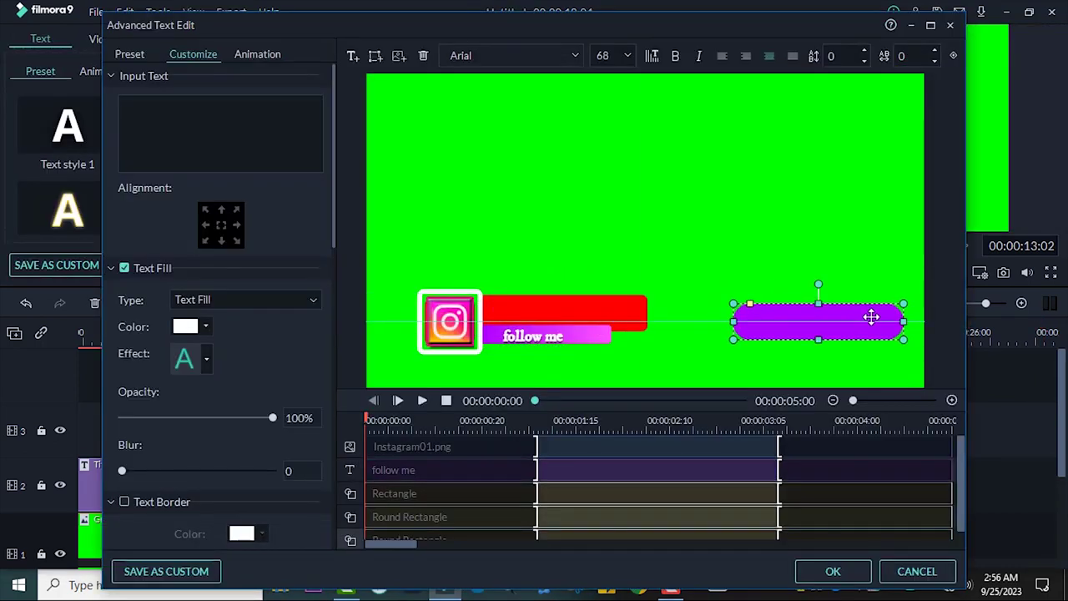
pyautogui.moveTo(449, 316); pyautogui.dragTo(724, 314)
pyautogui.click(746, 226)
pyautogui.click(461, 313)
pyautogui.click(557, 341)
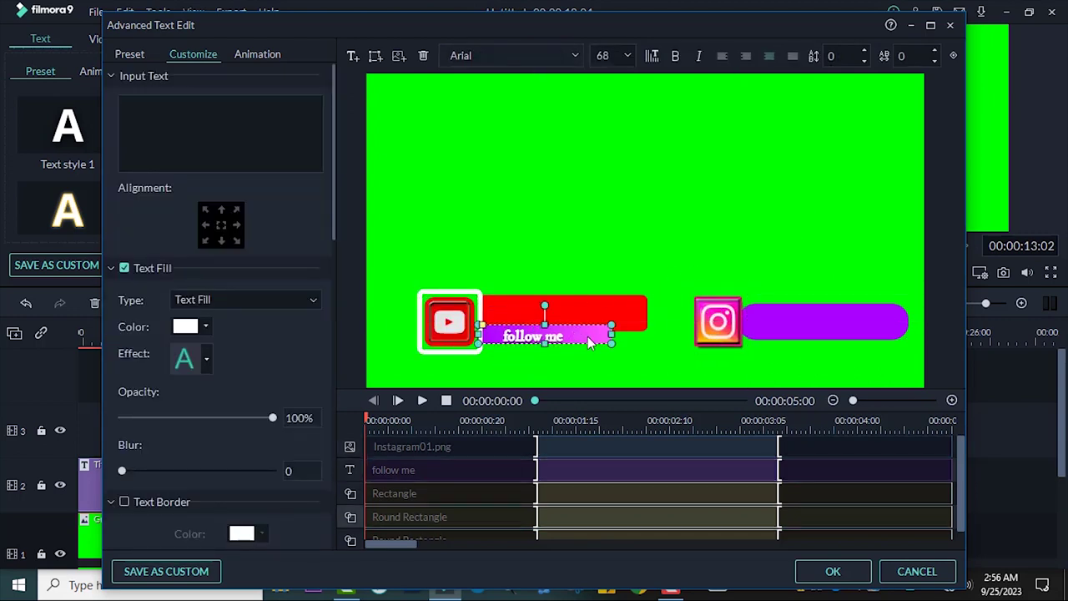
pyautogui.moveTo(584, 339); pyautogui.dragTo(835, 342)
pyautogui.moveTo(458, 319); pyautogui.dragTo(726, 312)
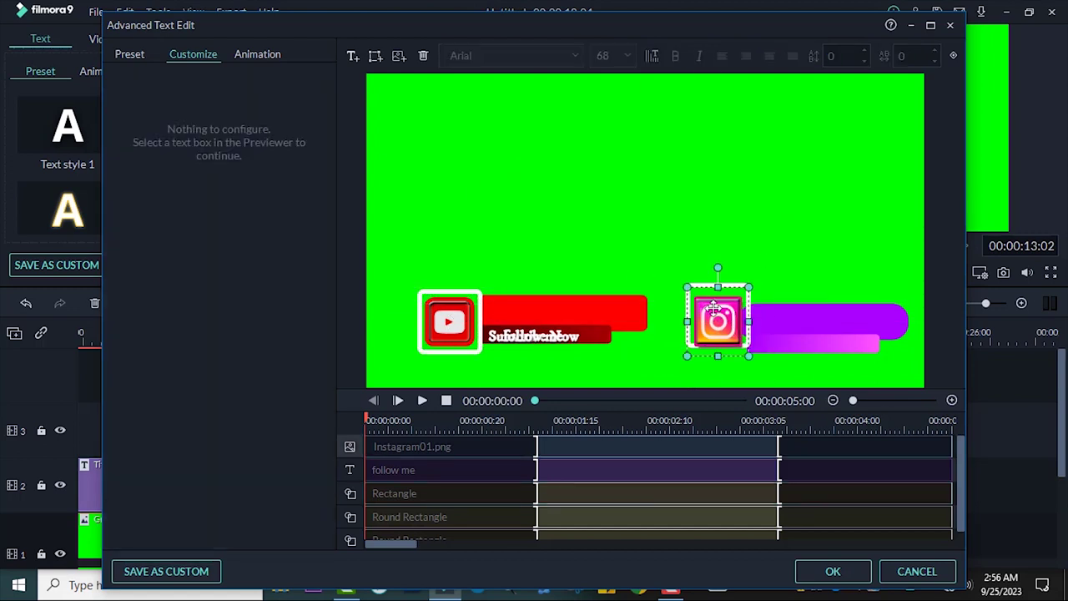
# Raise and slightly shorten the purple bar, then place the follow me caption on it
pyautogui.click(814, 312)
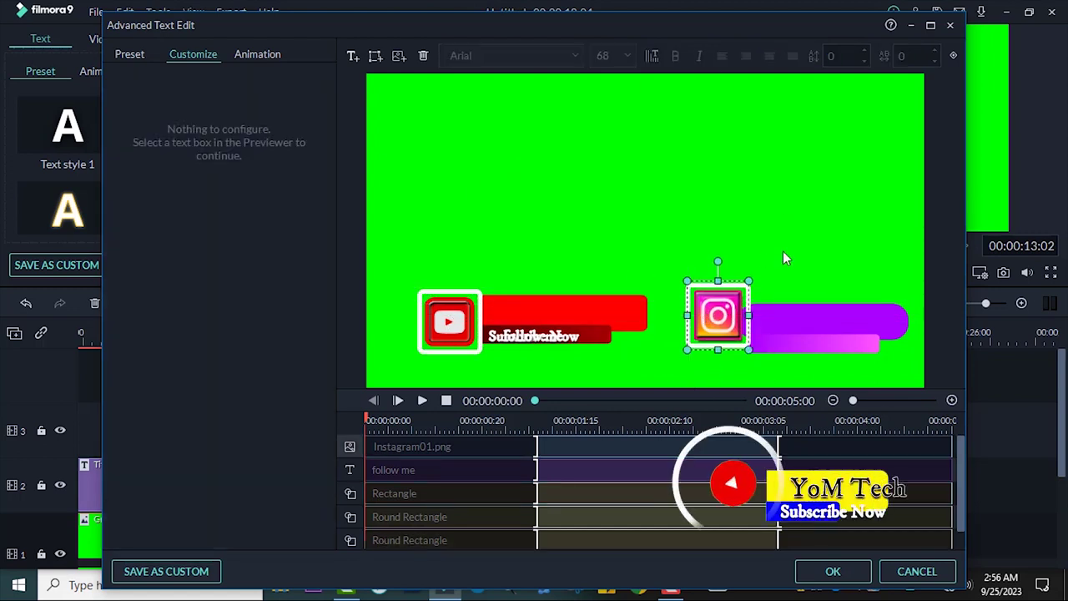
pyautogui.moveTo(814, 312); pyautogui.dragTo(814, 296)
pyautogui.click(814, 341)
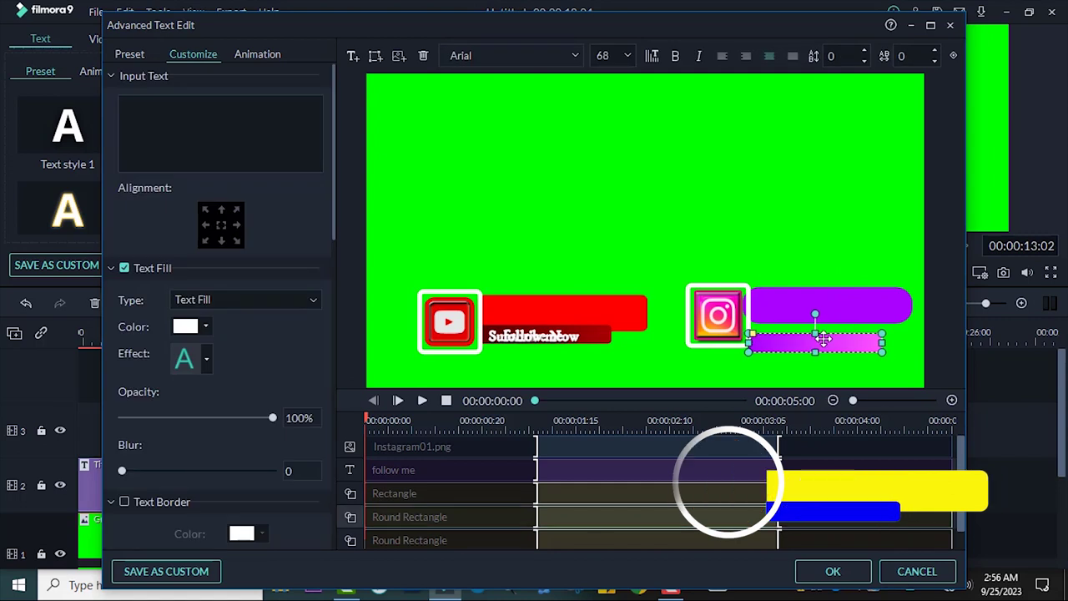
pyautogui.click(833, 245)
pyautogui.click(793, 294)
pyautogui.moveTo(837, 293); pyautogui.dragTo(832, 296)
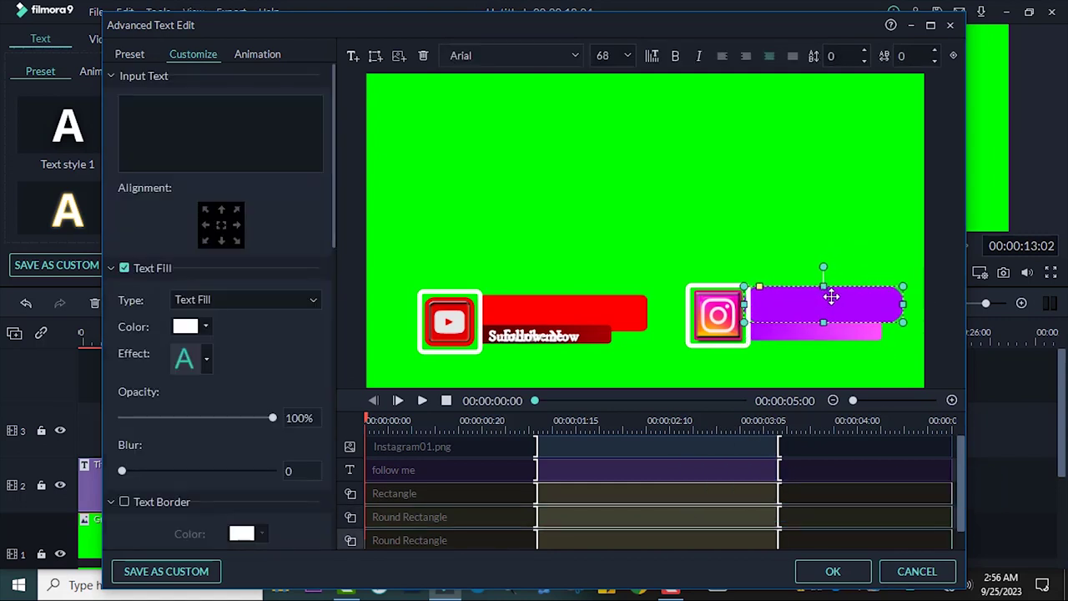
pyautogui.click(522, 338)
pyautogui.moveTo(582, 330); pyautogui.dragTo(844, 328)
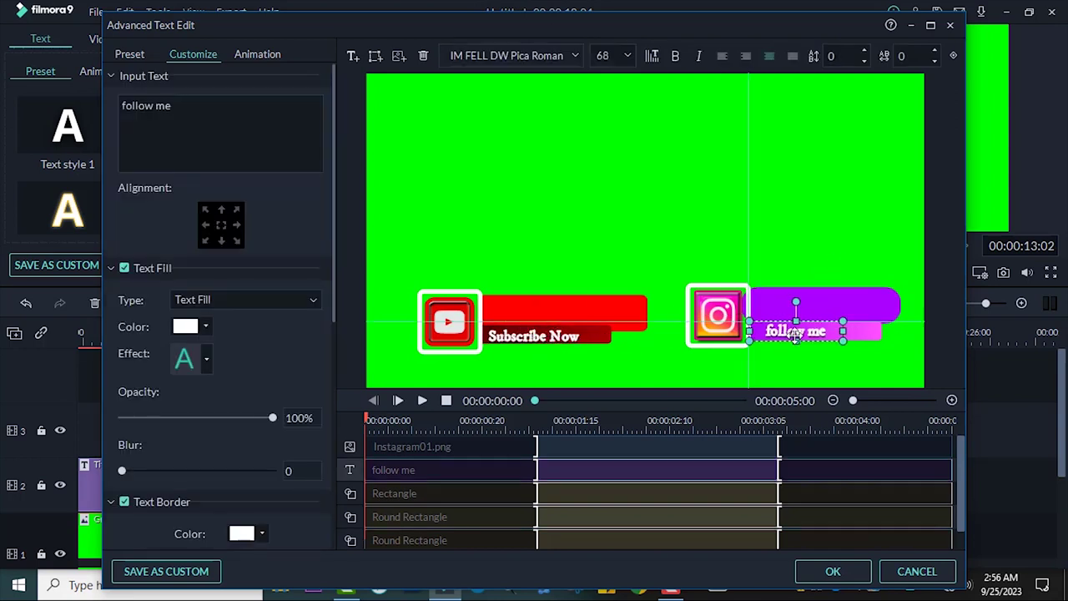
# Make the follow me caption black, preview the animation, and save the title edits
pyautogui.click(198, 327)
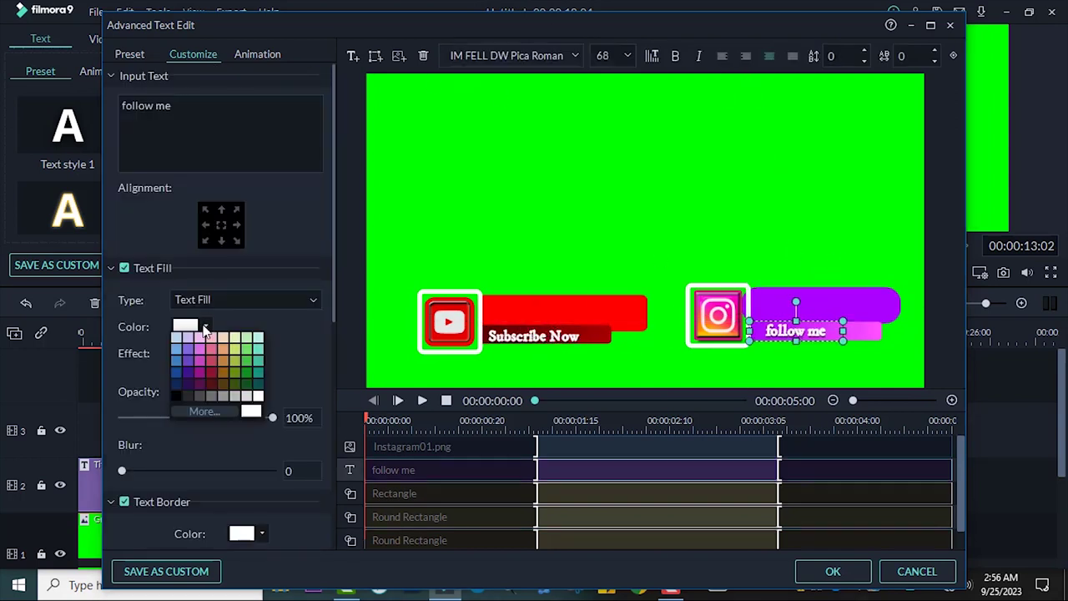
pyautogui.click(177, 391)
pyautogui.scroll(-3, 253, 383)
pyautogui.scroll(-2, 165, 511)
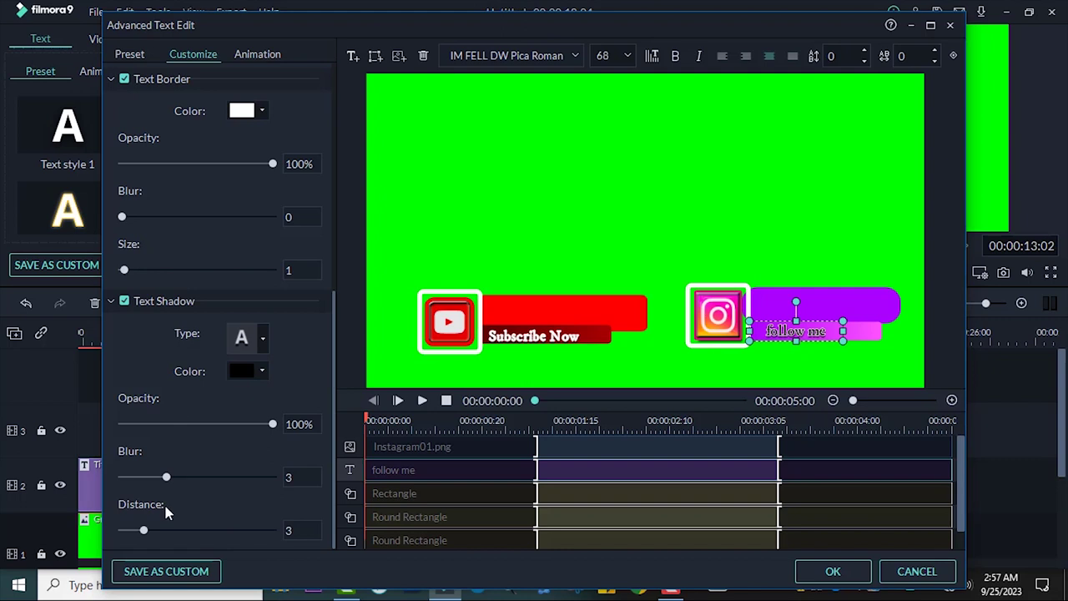
pyautogui.click(671, 175)
pyautogui.click(423, 402)
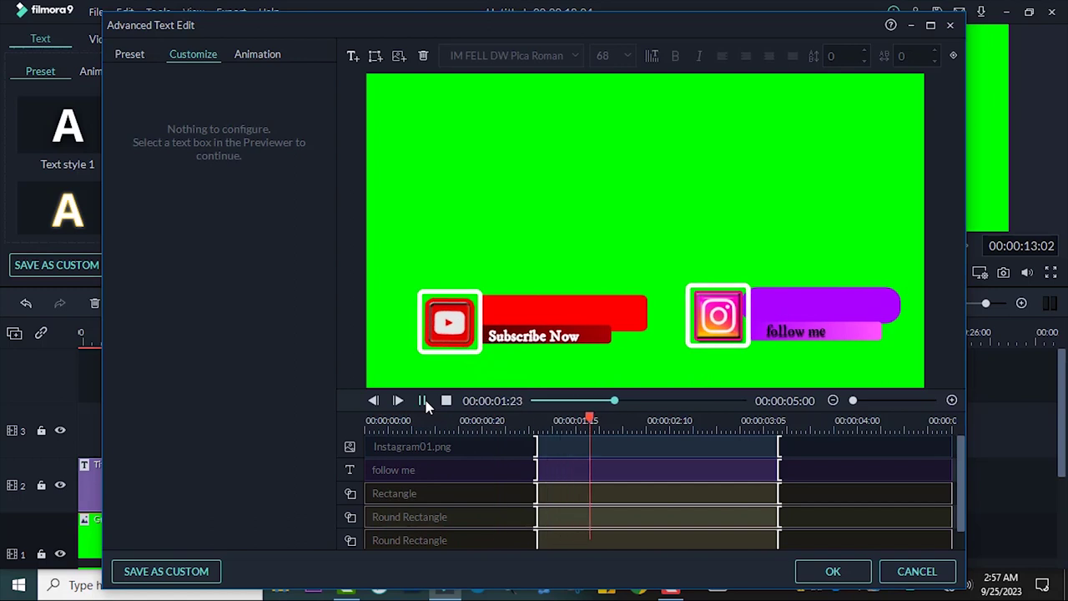
pyautogui.click(424, 401)
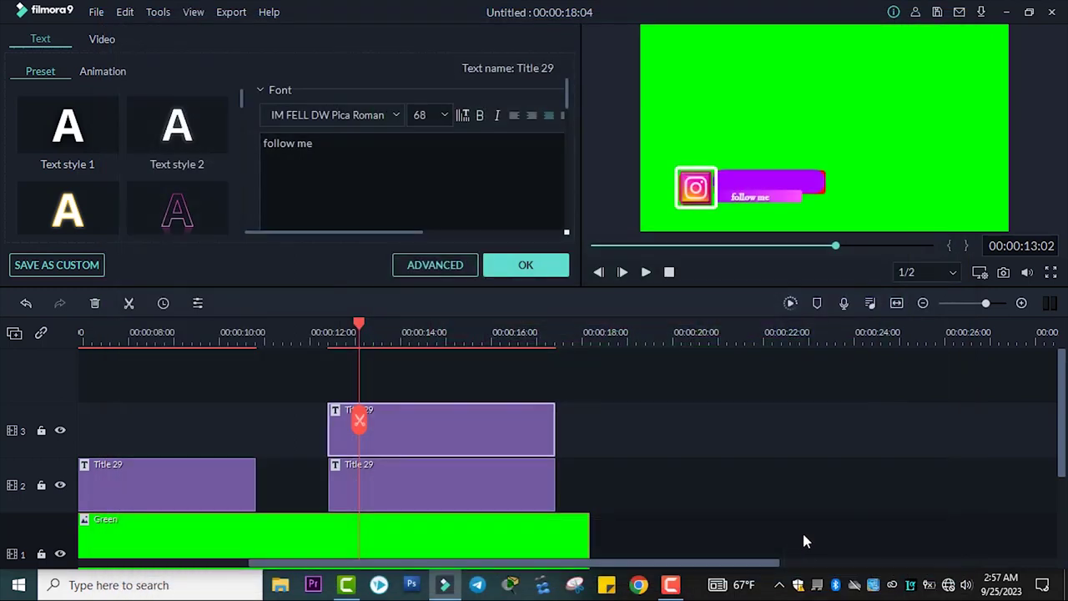
pyautogui.click(533, 259)
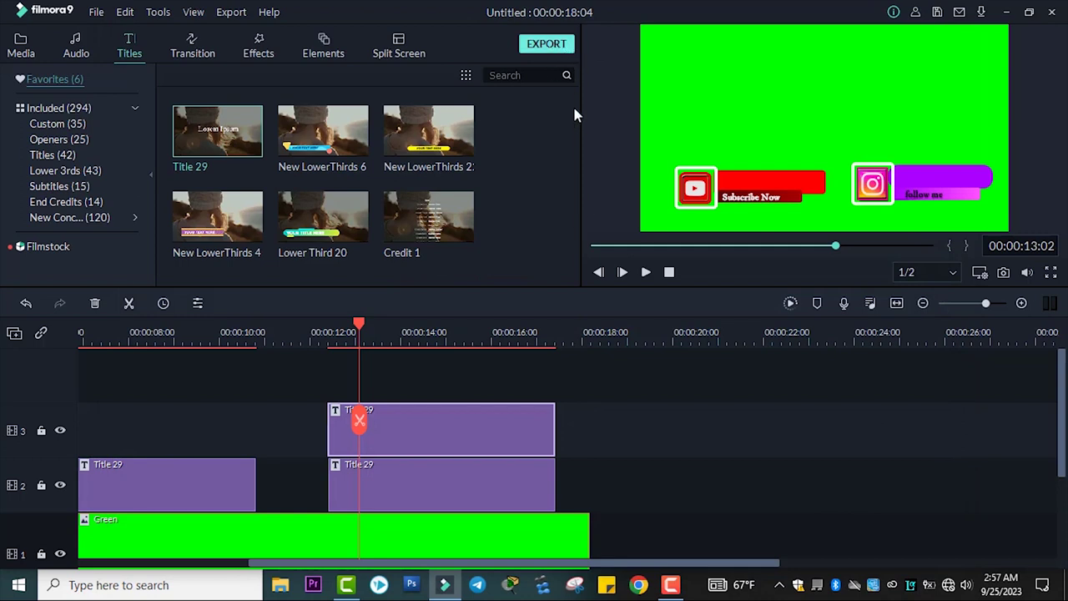
# Open the Export dialog with Ctrl+E, showing MP4 at 1920x1080, 25 fps
pyautogui.hotkey('ctrl', 'e')
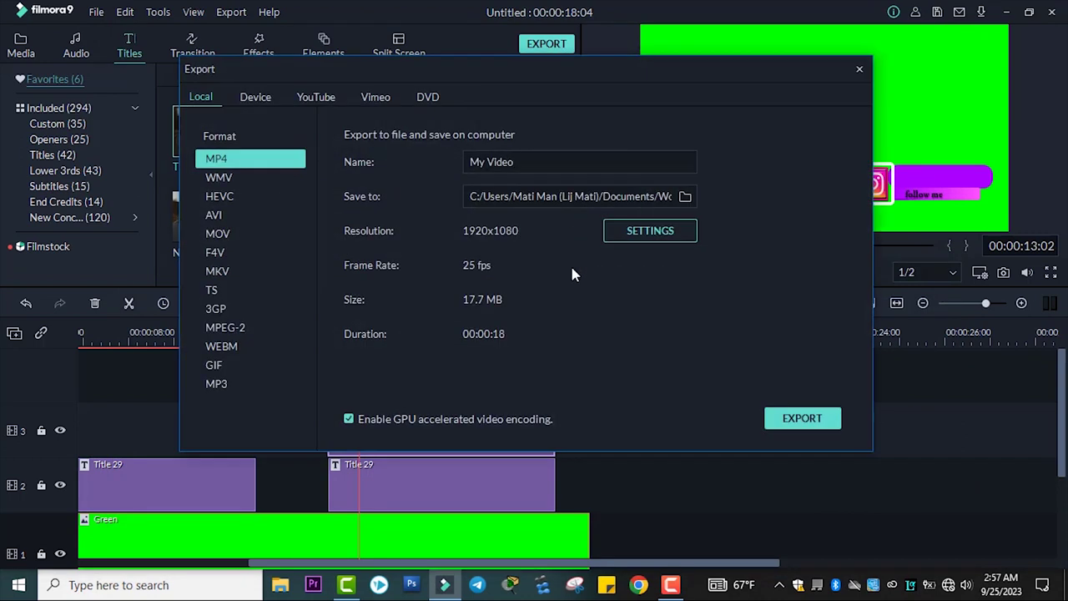